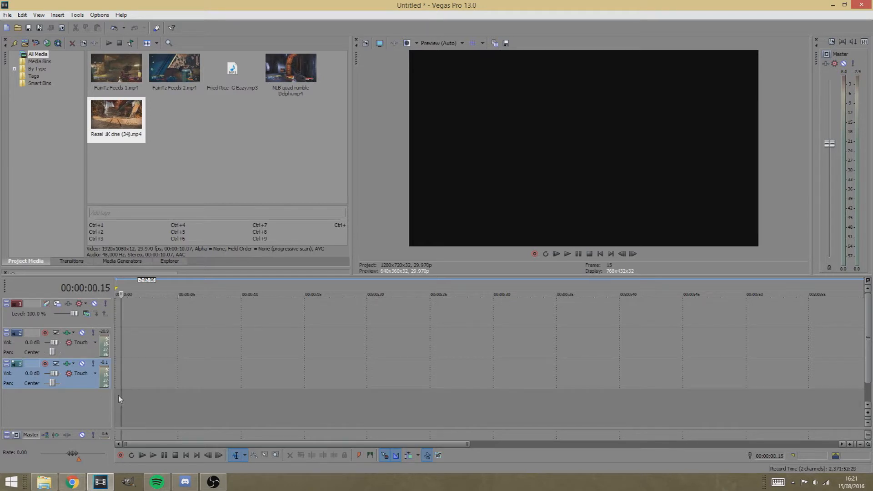
- Delete both empty audio tracks and the video track, and return the playhead to the project start
right_click(96, 381)
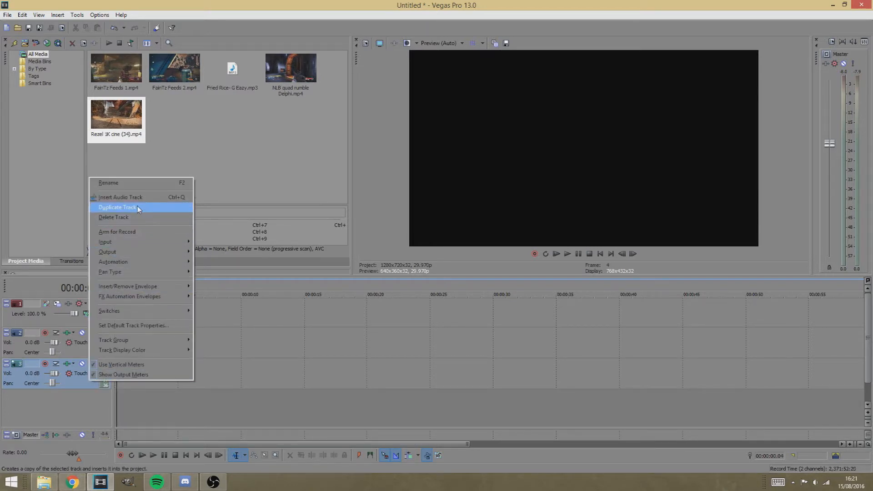
click(116, 218)
right_click(78, 342)
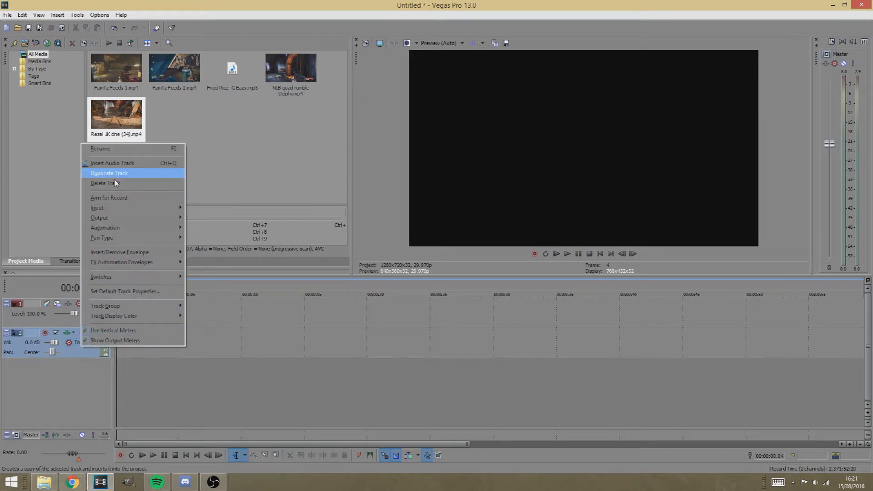
click(116, 182)
right_click(83, 316)
right_click(70, 320)
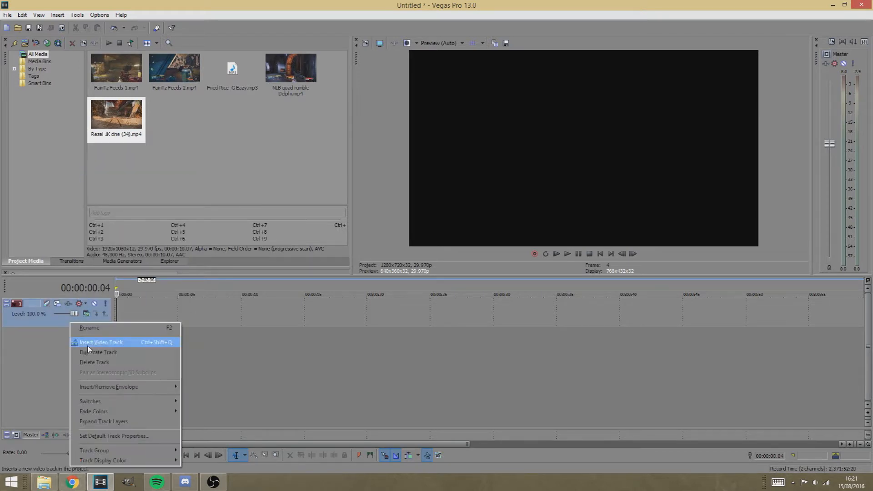
click(89, 366)
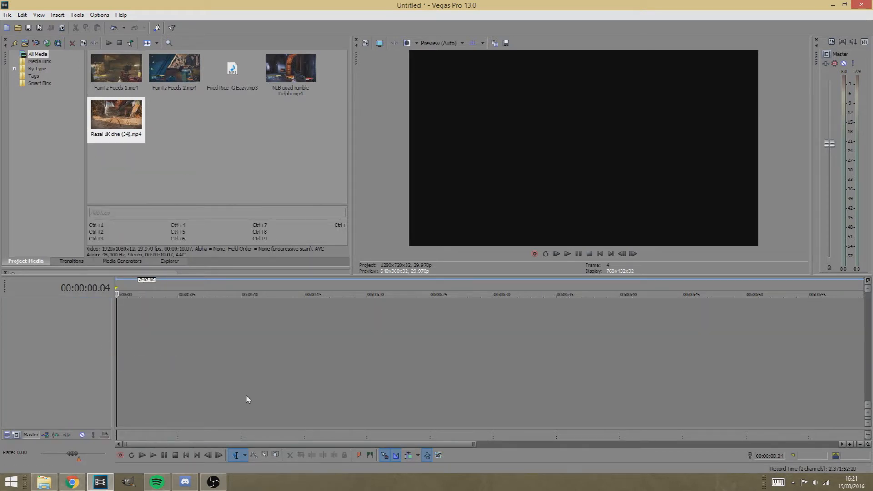
click(186, 456)
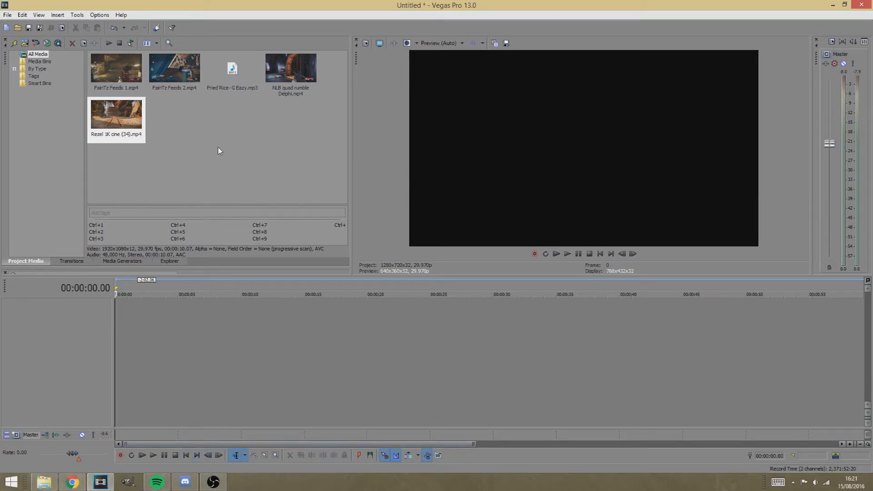
- Add Rezel 1K cine (34).mp4 at the start of the timeline and match the project video settings to it
click(135, 126)
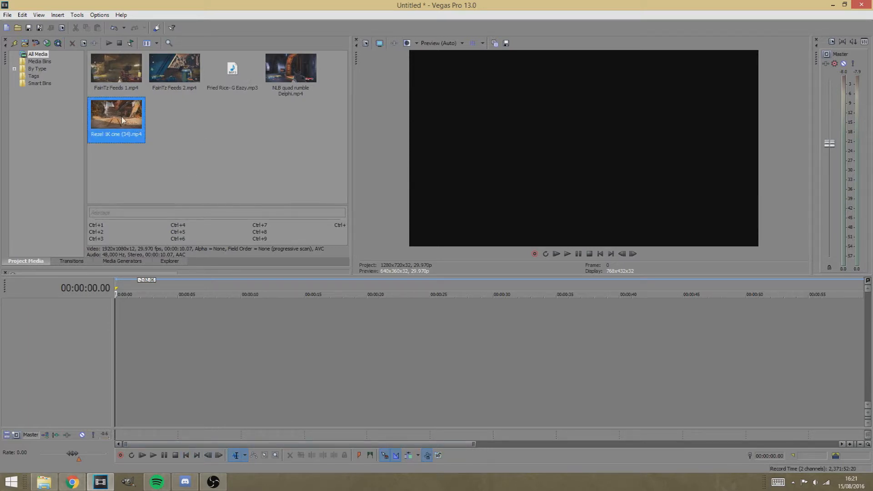
drag(126, 309, 126, 310)
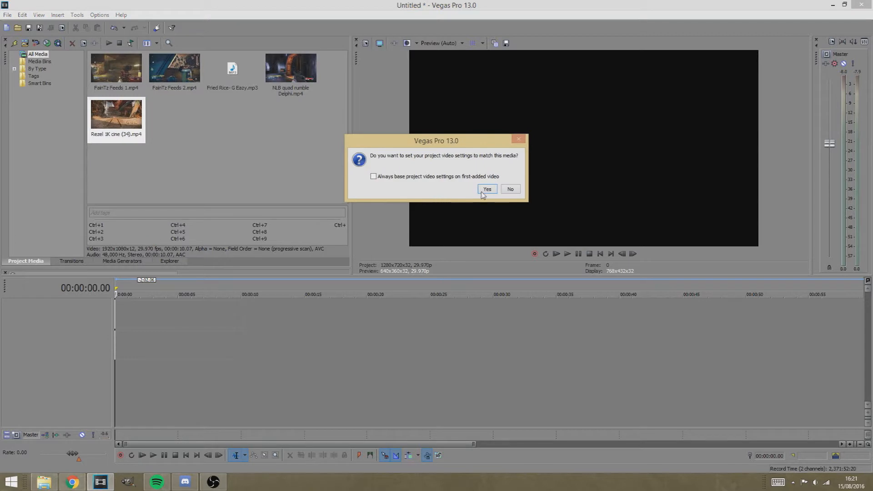
click(484, 193)
click(76, 323)
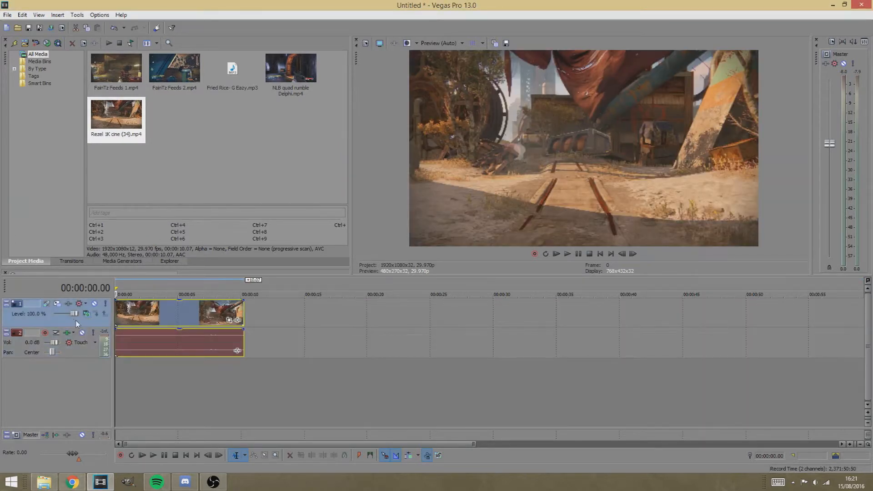
ctrl+click(88, 353)
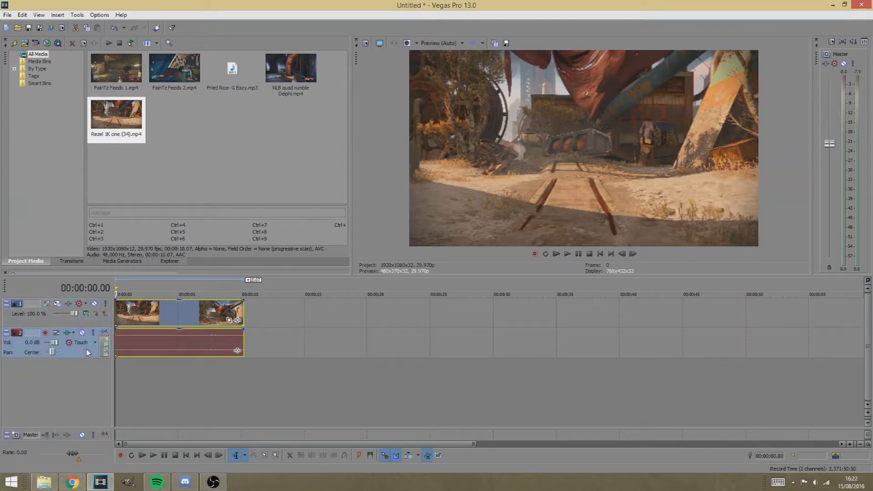
click(186, 341)
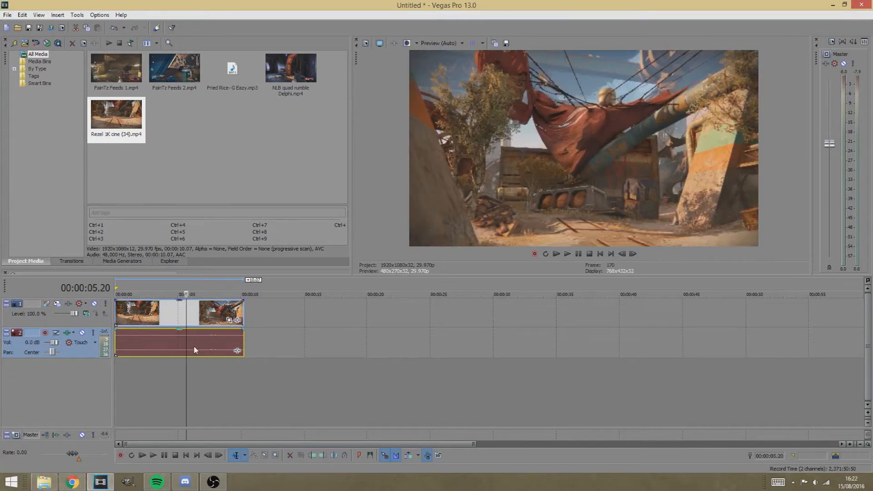
click(195, 349)
click(209, 347)
click(223, 347)
click(197, 346)
click(168, 345)
click(159, 347)
click(188, 345)
click(215, 346)
click(232, 342)
click(141, 317)
click(182, 317)
click(202, 316)
click(219, 314)
click(156, 310)
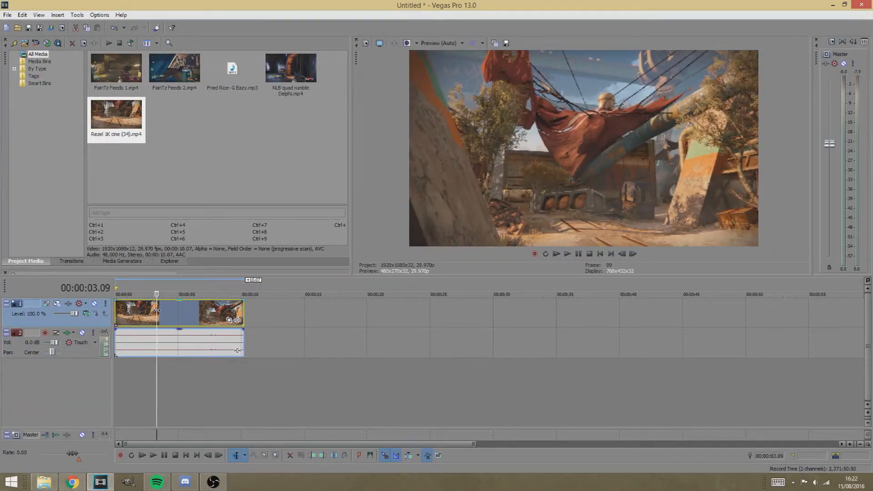
click(181, 340)
click(149, 321)
click(124, 320)
click(120, 320)
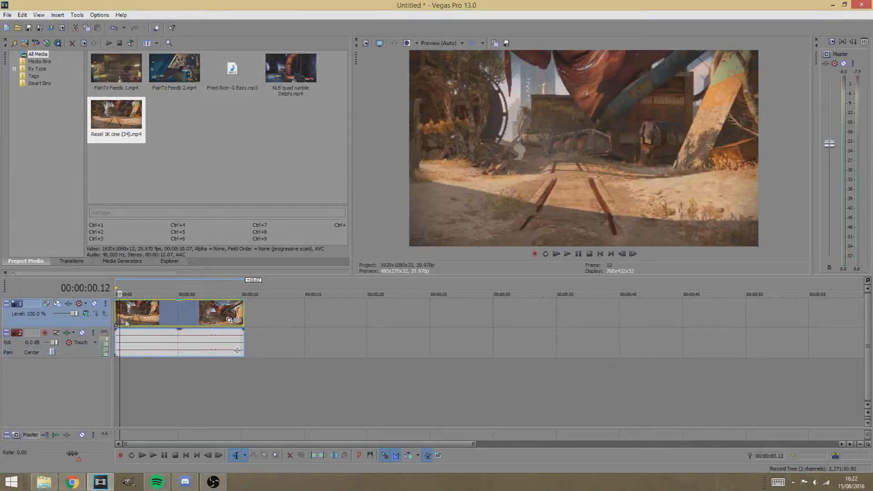
mouse_move(181, 302)
mouse_down()
mouse_move(181, 322)
mouse_move(181, 301)
mouse_up()
drag(181, 332, 194, 311)
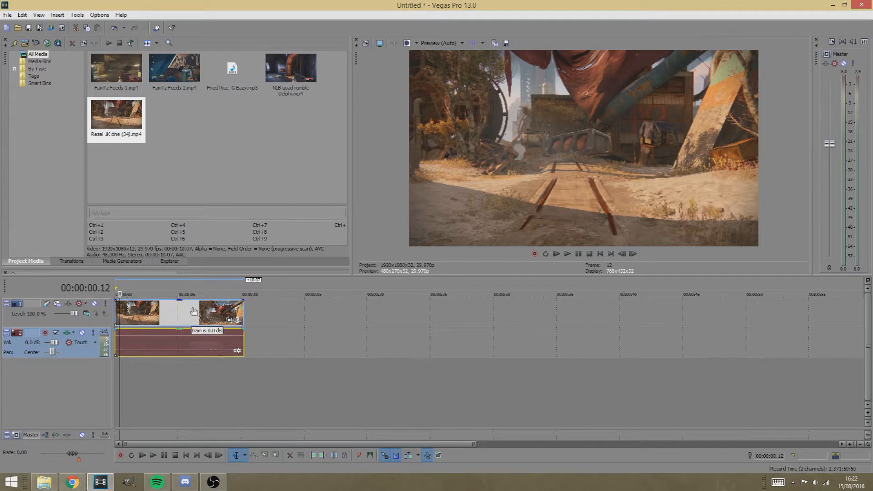
click(238, 306)
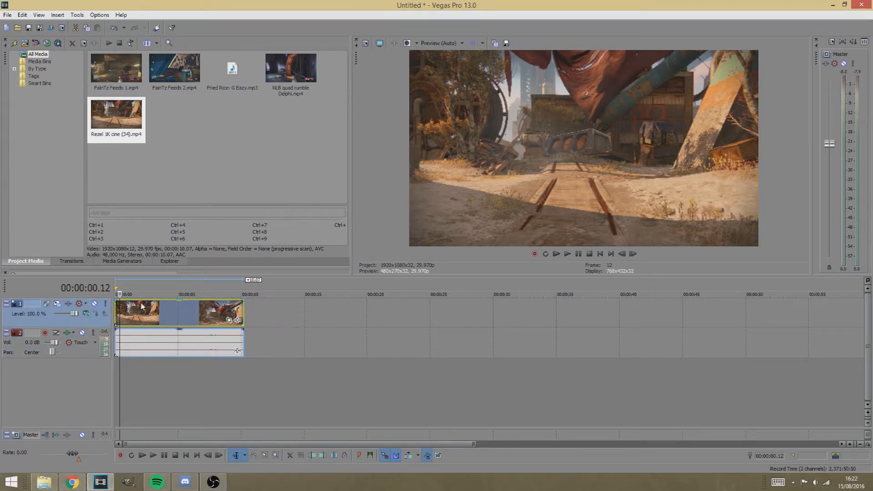
mouse_move(117, 303)
mouse_down()
mouse_move(135, 311)
mouse_move(114, 318)
mouse_up()
click(115, 329)
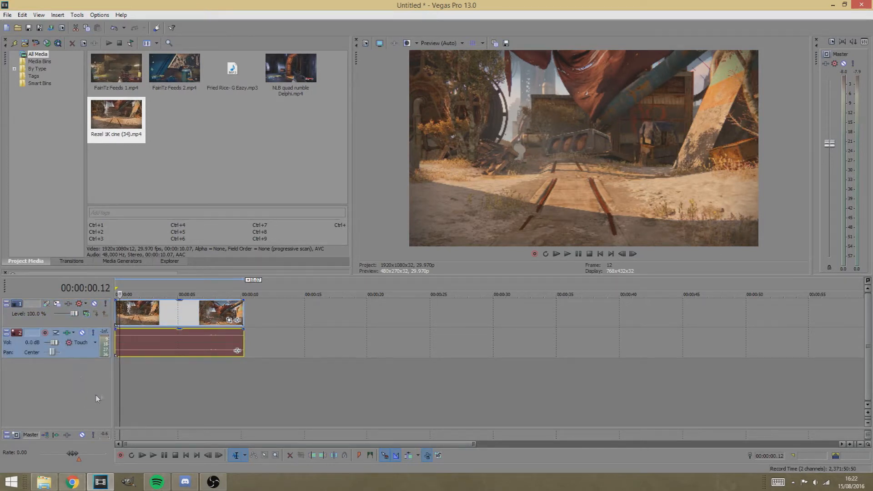
- Place Fried Rice- G Eazy.mp3 on a new audio track below the clip, lowering its track volume to -6.3 dB and its event gain
click(233, 86)
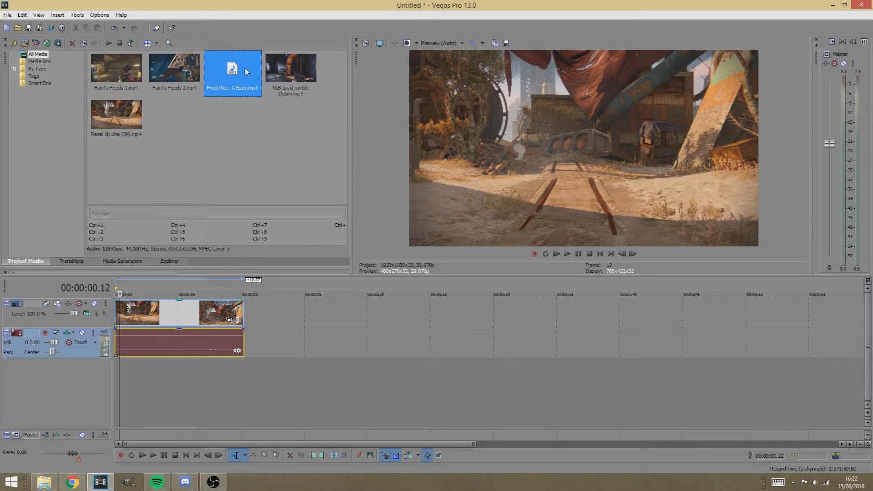
drag(243, 70, 166, 379)
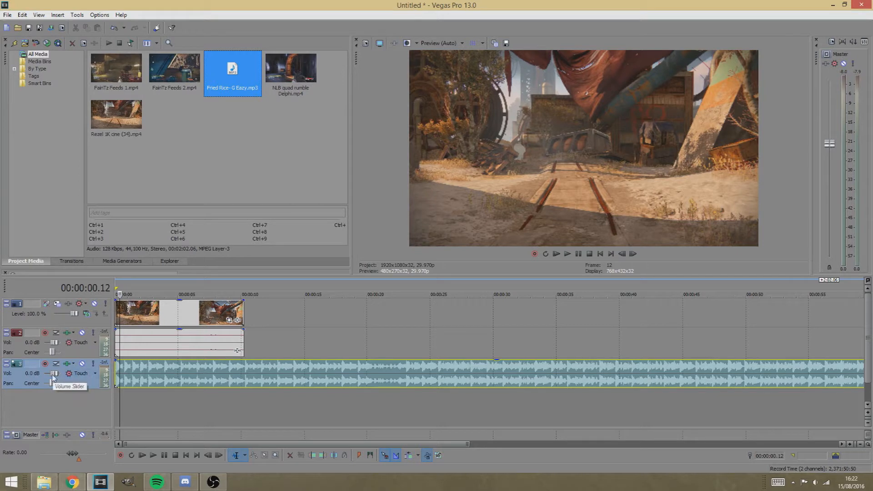
drag(53, 375, 56, 377)
drag(497, 361, 500, 373)
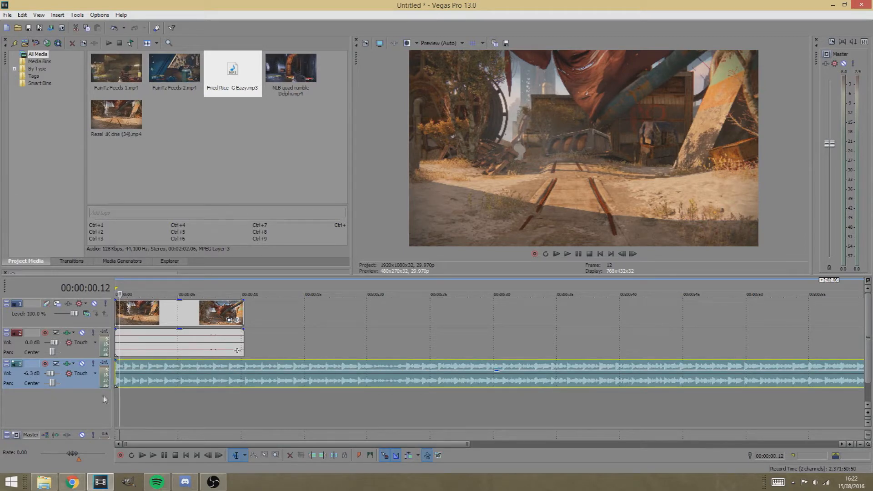
- Play back the opening of the timeline to check the music level together with the clip
key(space)
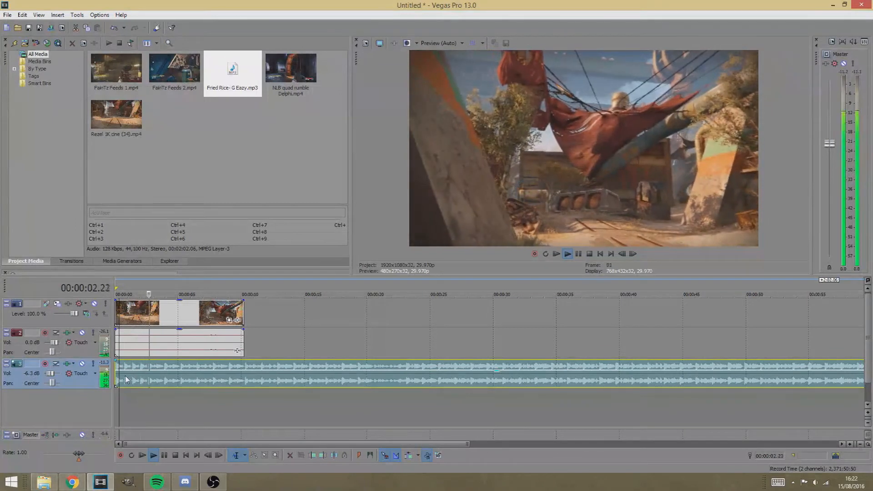
key(space)
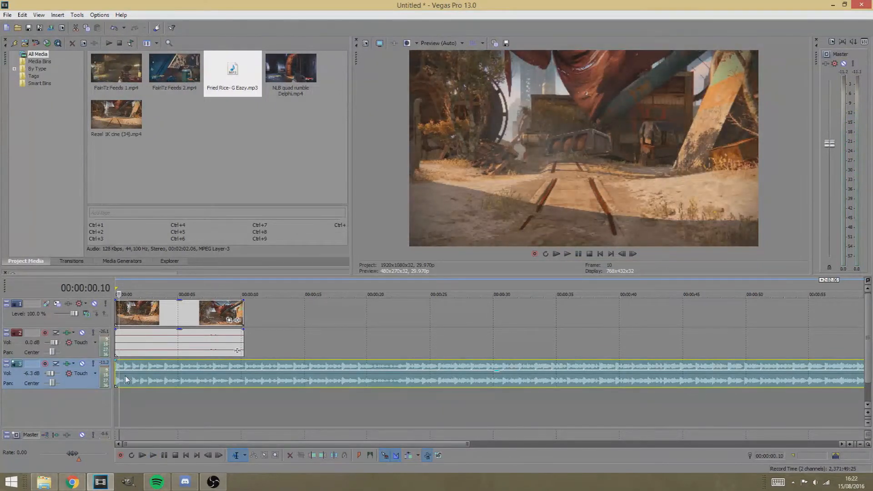
click(195, 346)
click(324, 342)
click(289, 341)
click(357, 340)
click(299, 339)
click(310, 339)
key(space)
key(space)
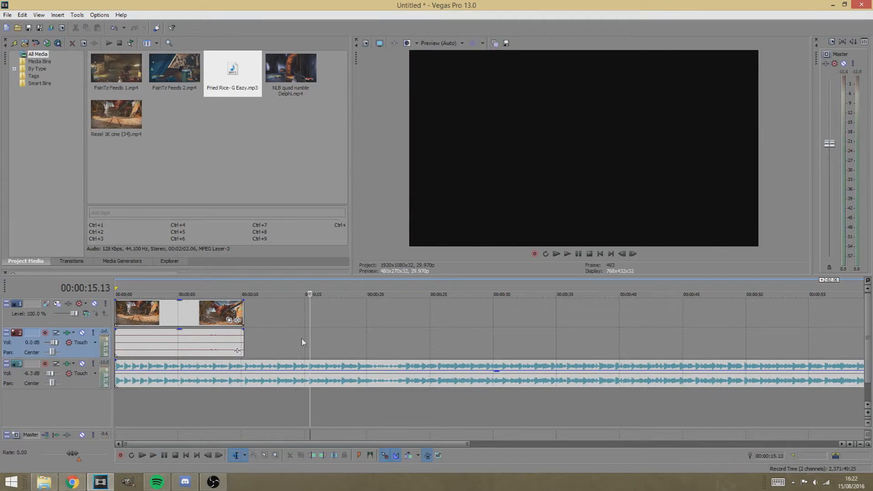
- Split the cinematic clip into four segments, cutting at about 3 s, at 00:00:05.11 and at about 8 s
click(117, 322)
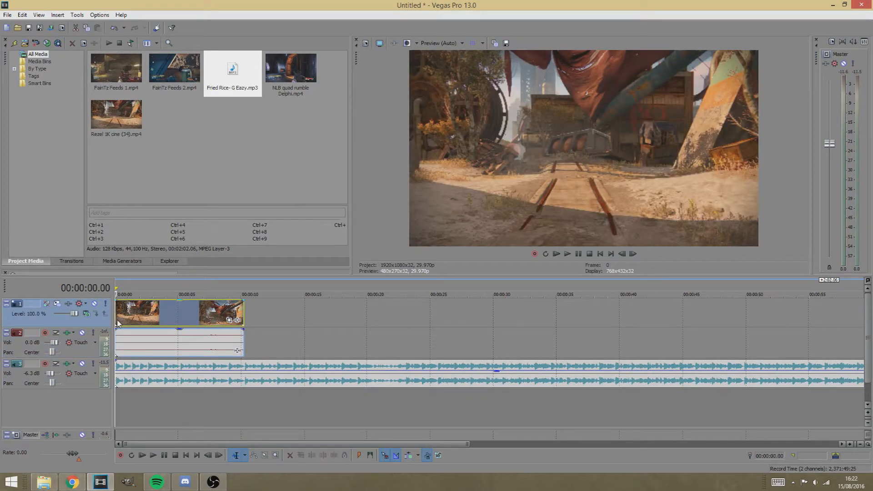
scroll(159, 303, up, 2)
scroll(215, 342, up, 2)
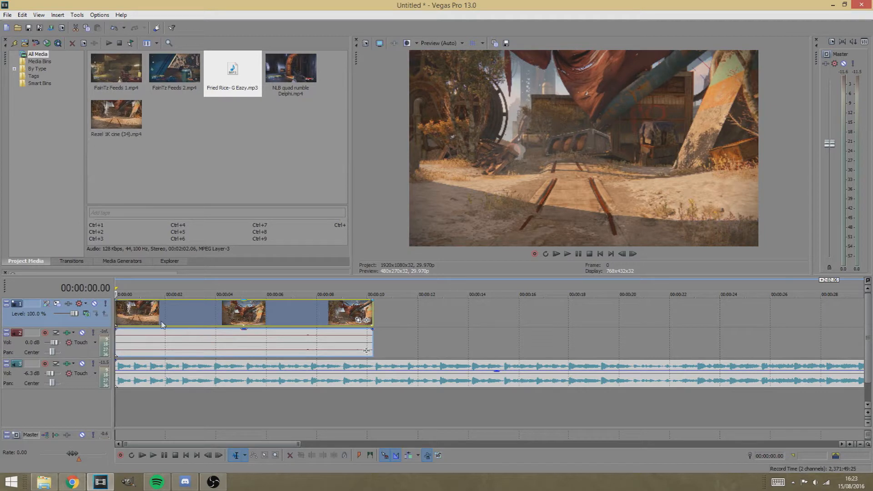
click(191, 319)
key(s)
click(250, 318)
key(s)
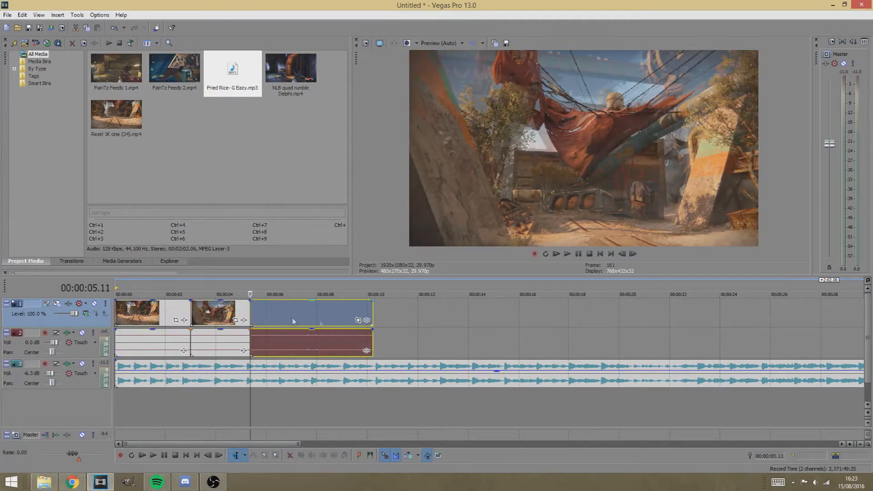
click(323, 318)
key(s)
- Shorten the first three segments without leaving gaps so their cuts follow the music's beats, and play back the result
click(158, 318)
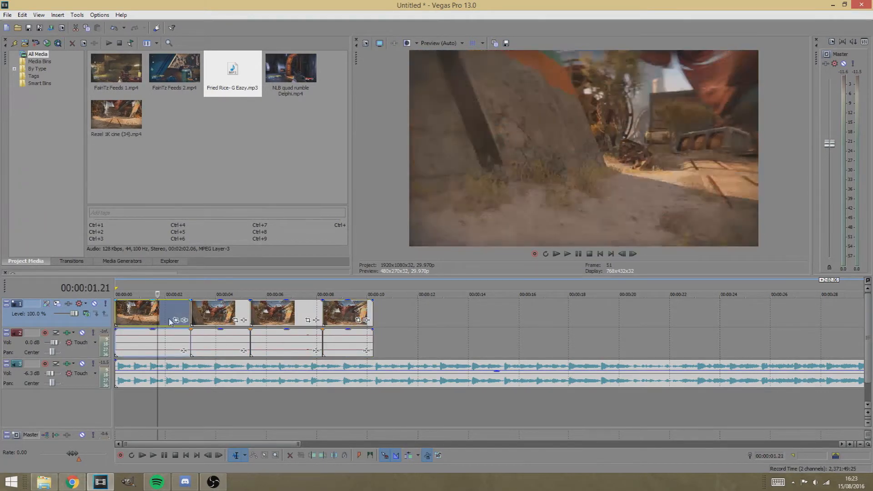
click(129, 317)
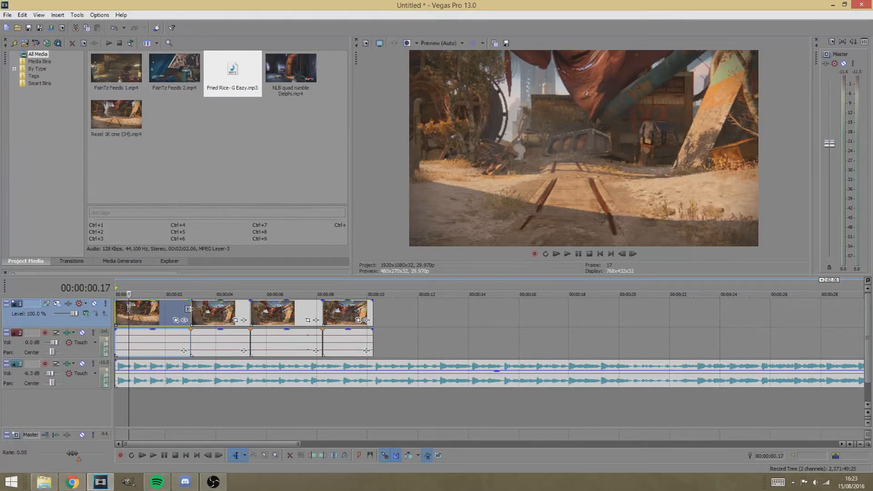
drag(189, 309, 131, 311)
drag(196, 324, 150, 314)
drag(314, 314, 166, 310)
drag(342, 319, 185, 319)
key(space)
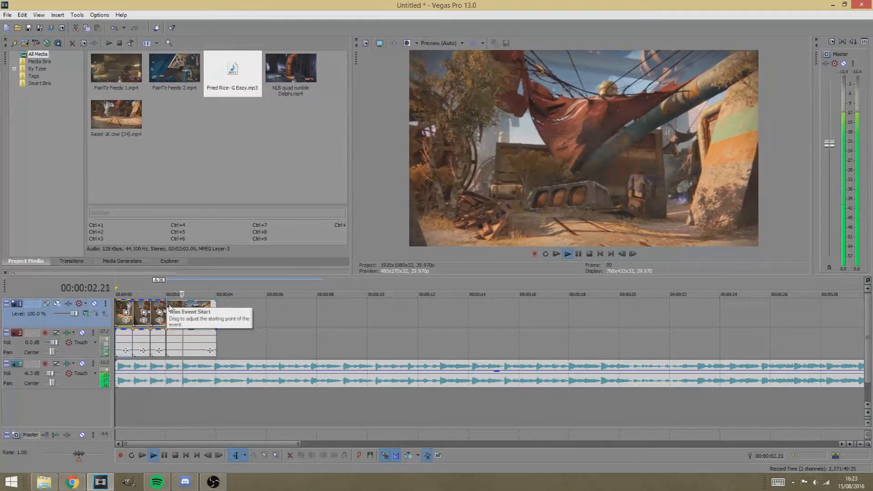
key(space)
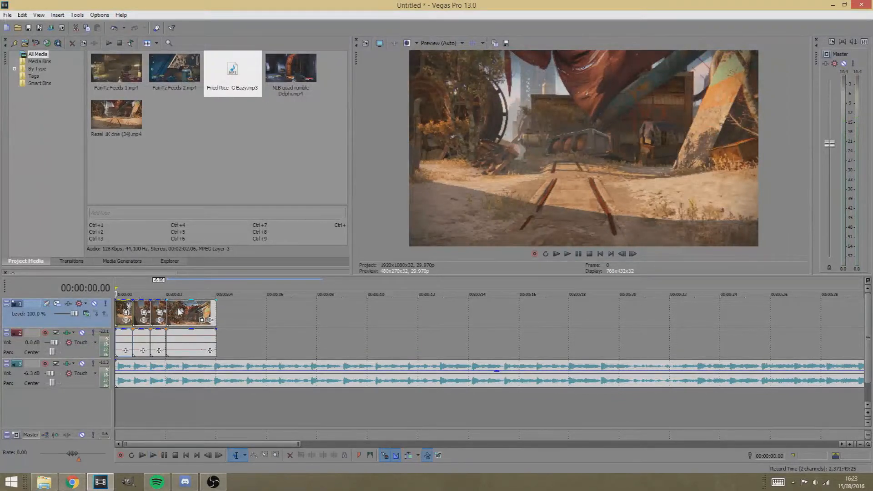
- Split the last segment at the beat at 00:00:02.20, shorten the remaining piece, and play back the sequence
click(179, 312)
scroll(214, 334, up, 5)
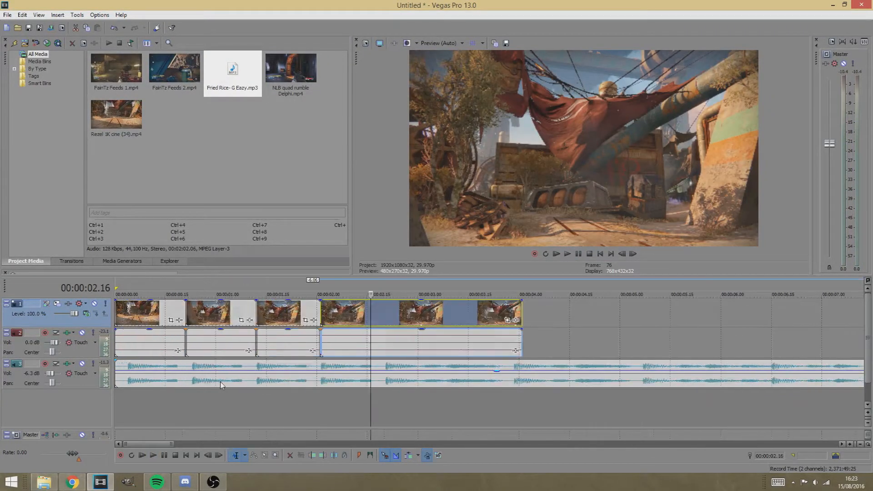
click(124, 383)
key(space)
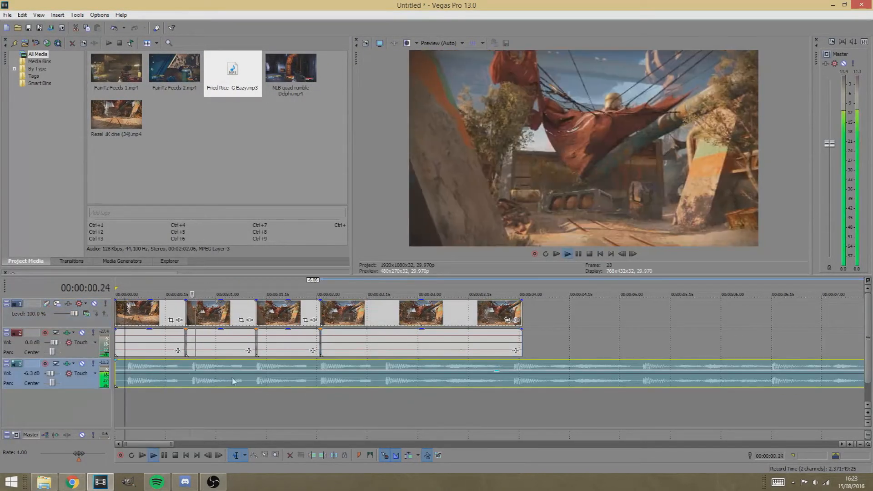
click(383, 320)
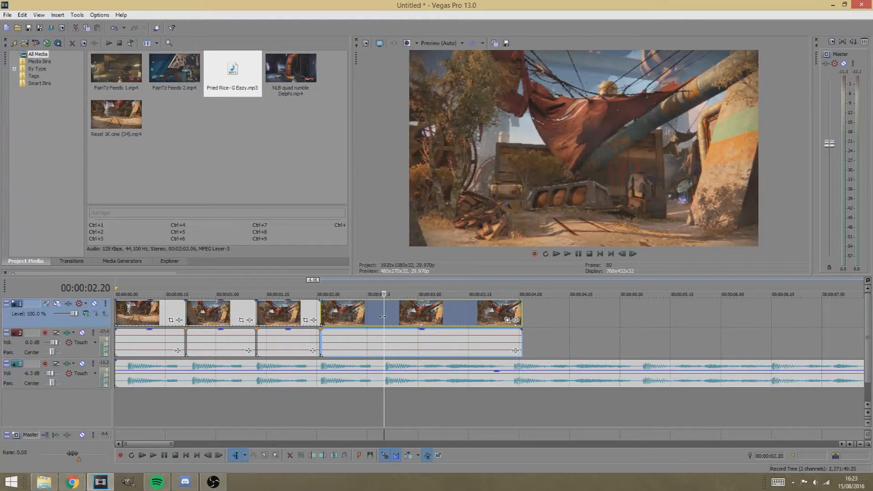
key(s)
mouse_move(383, 317)
mouse_down()
mouse_move(442, 317)
mouse_move(391, 314)
mouse_up()
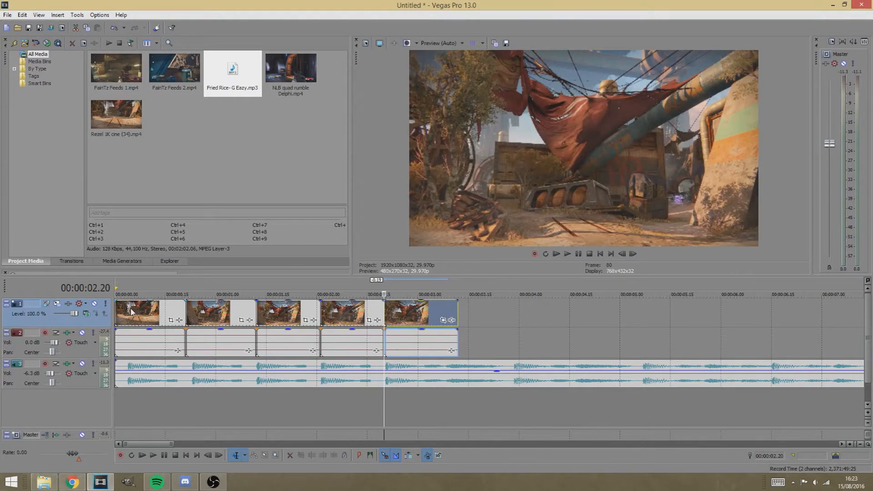
click(131, 310)
key(space)
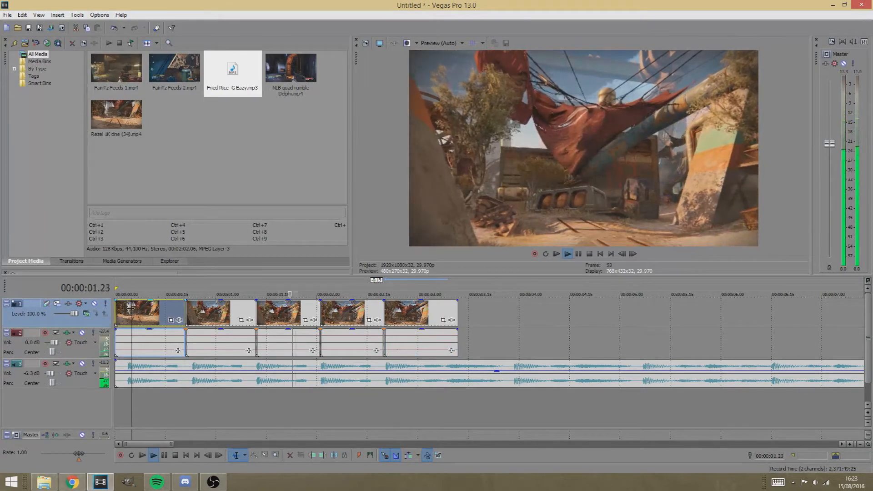
key(space)
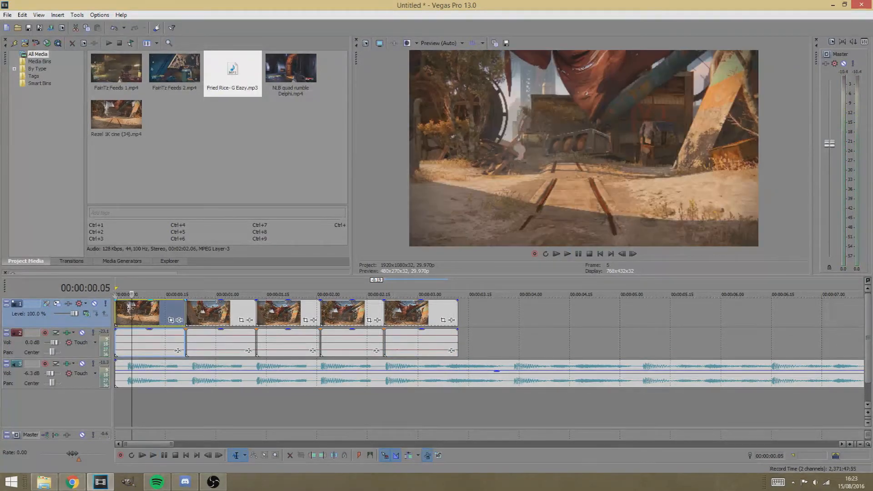
- Disable resampling on the first three video segments of the cinematic clip
right_click(172, 317)
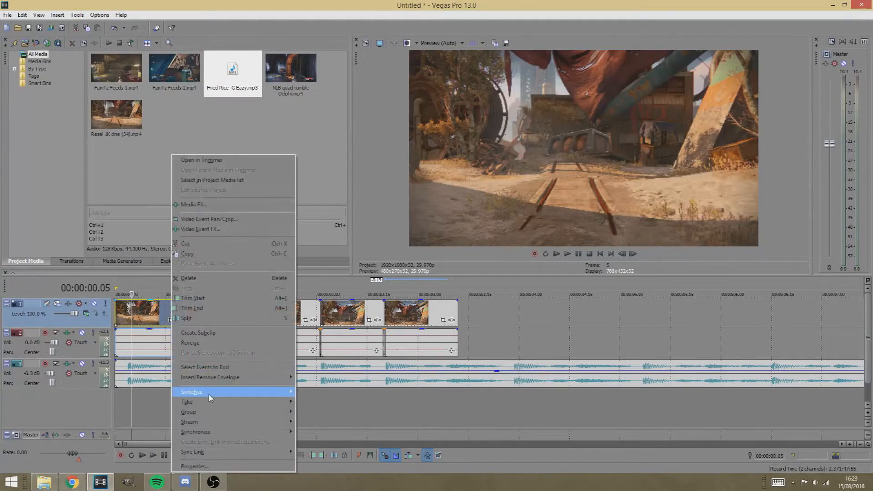
mouse_move(209, 394)
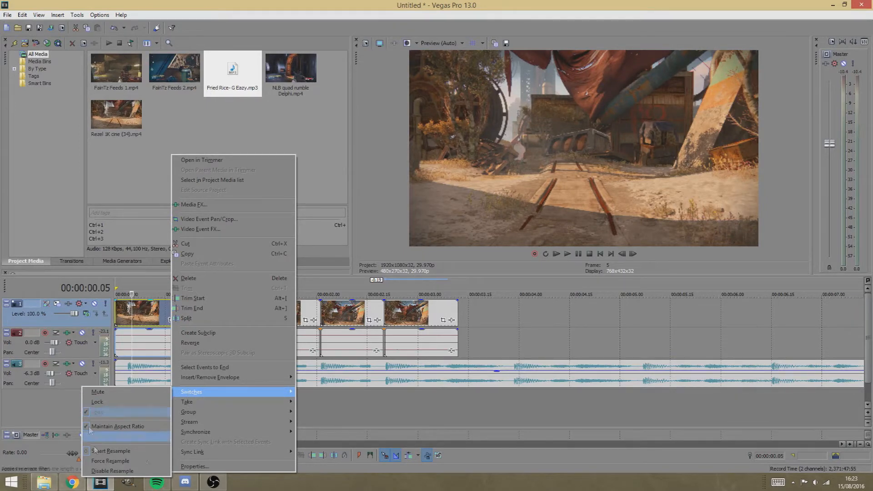
click(105, 471)
right_click(210, 313)
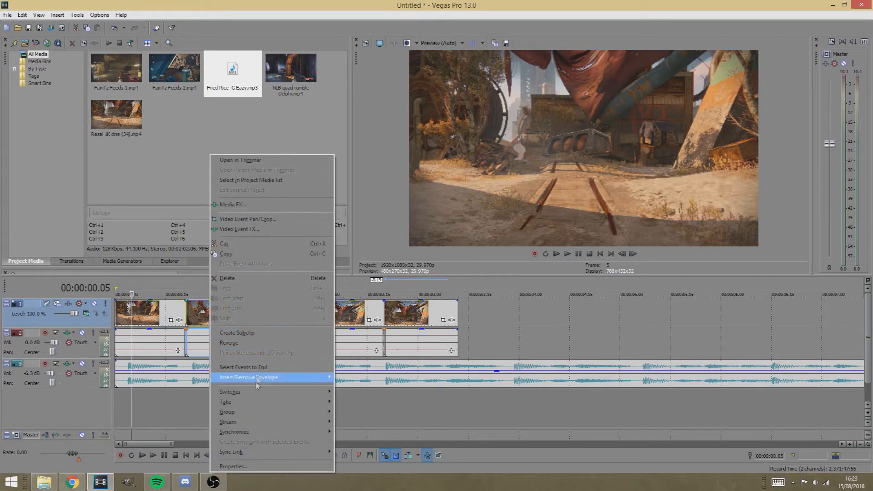
click(164, 471)
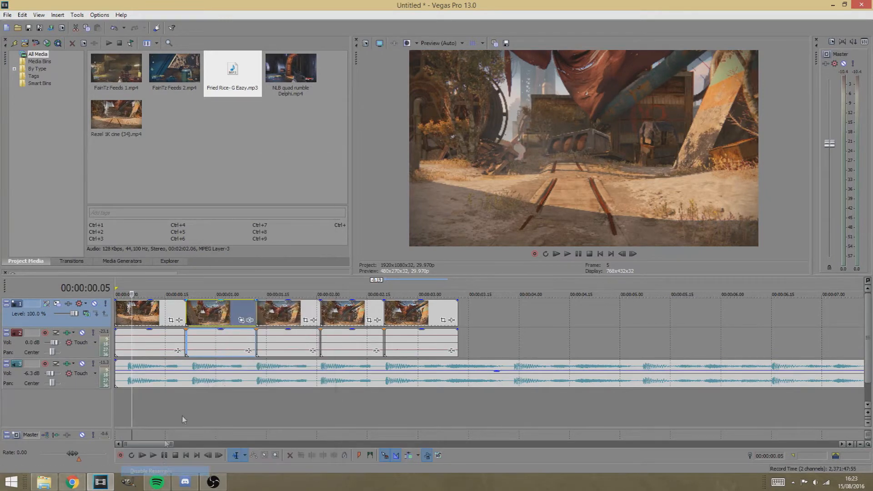
right_click(273, 314)
mouse_move(318, 391)
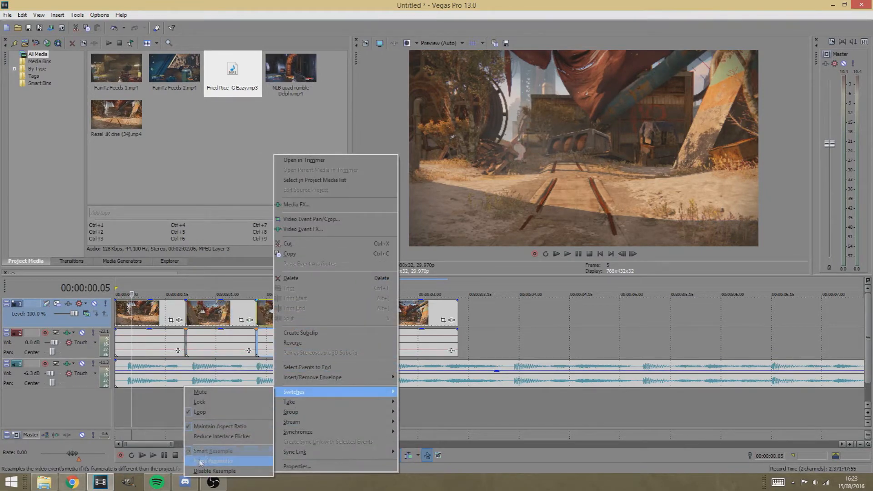
click(200, 471)
- Disable resampling on the last two video segments of the cinematic clip
right_click(347, 314)
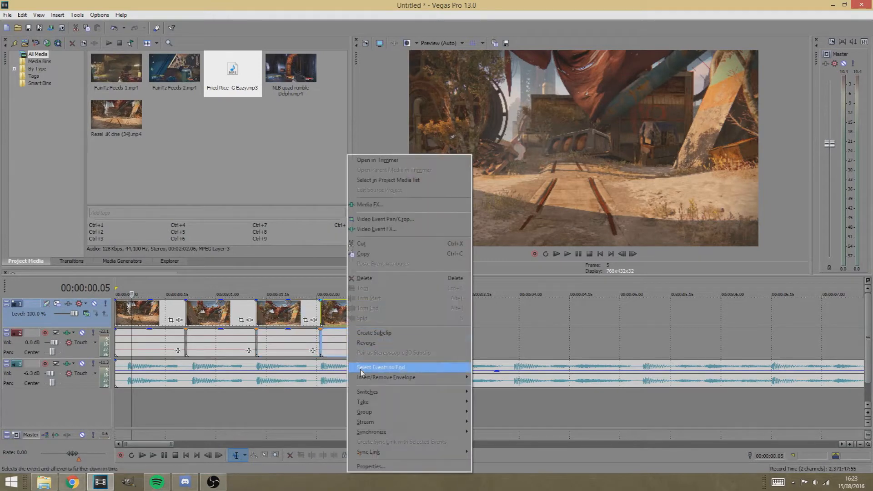
mouse_move(366, 392)
click(313, 469)
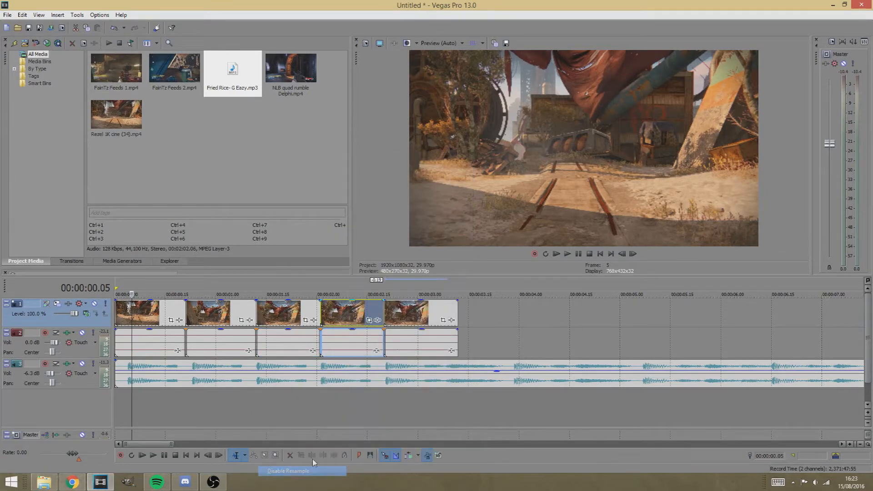
right_click(388, 314)
mouse_move(391, 392)
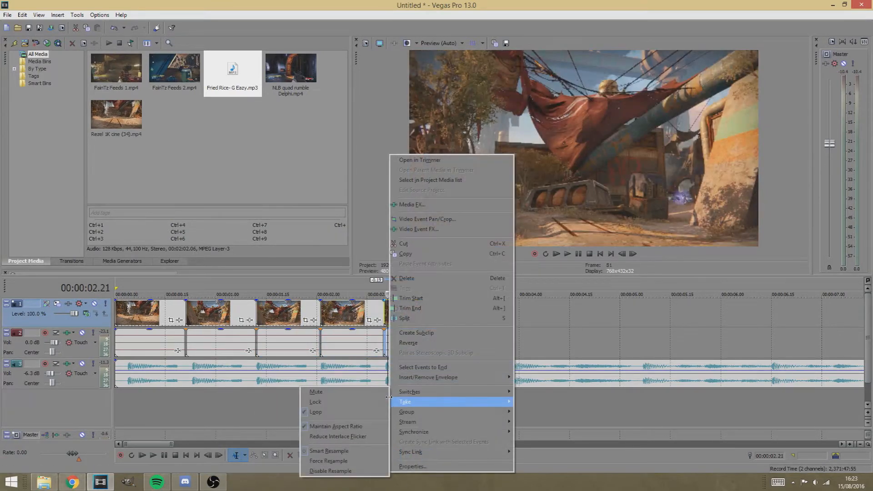
click(330, 471)
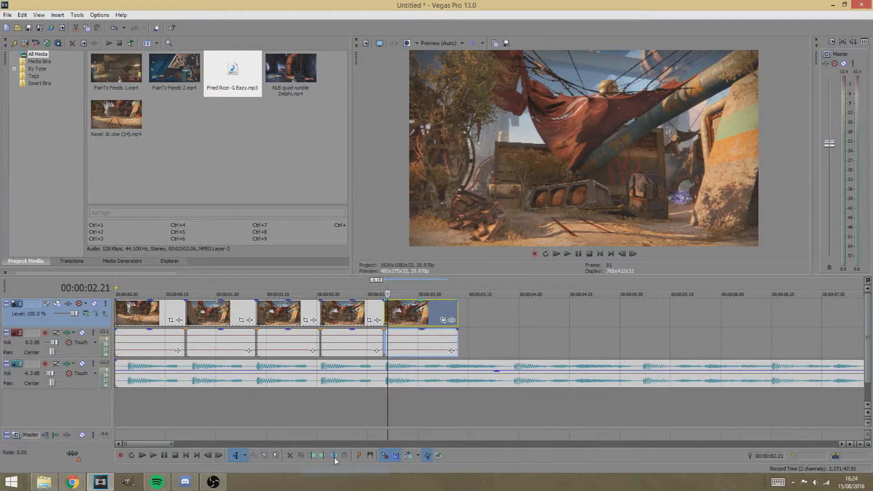
click(357, 312)
click(263, 310)
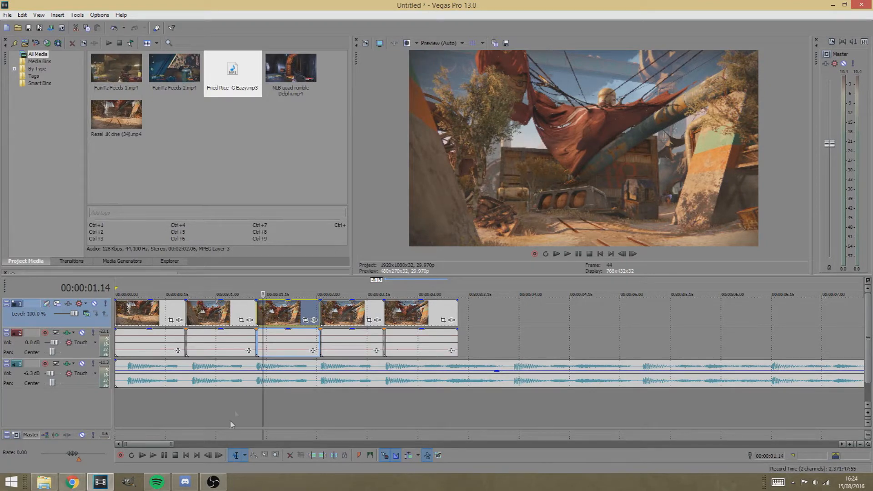
scroll(235, 404, down, 2)
click(287, 395)
scroll(283, 397, down, 1)
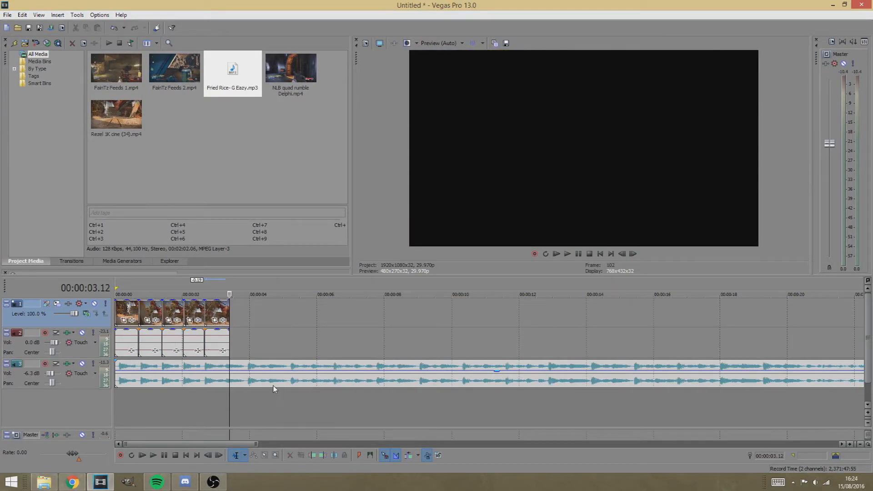
scroll(274, 387, up, 5)
scroll(165, 405, down, 1)
click(174, 403)
scroll(191, 402, down, 1)
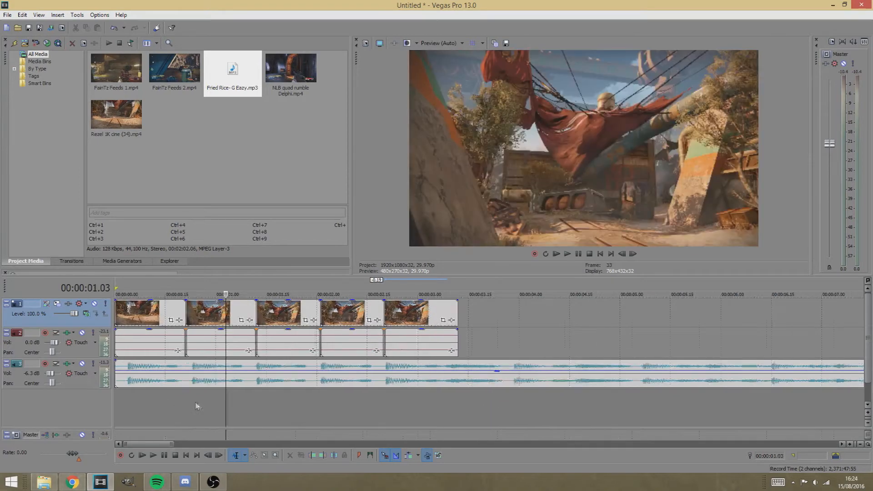
scroll(196, 405, down, 1)
click(149, 305)
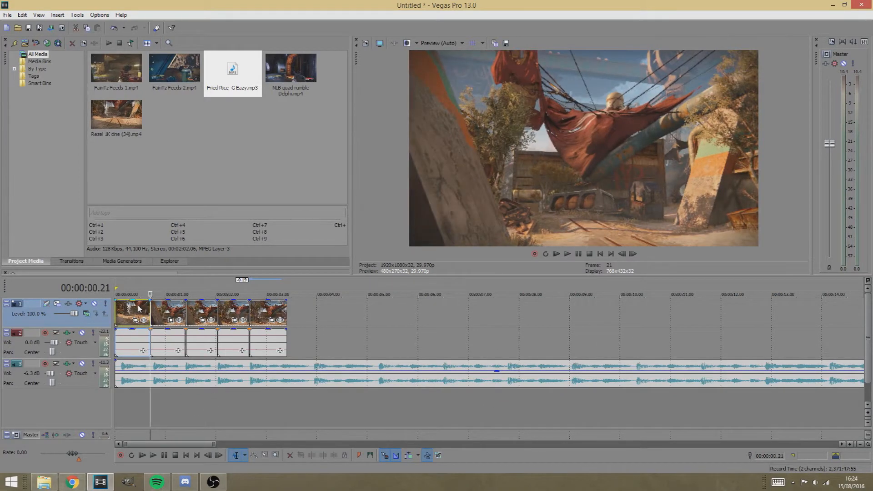
scroll(162, 335, up, 1)
scroll(187, 332, up, 1)
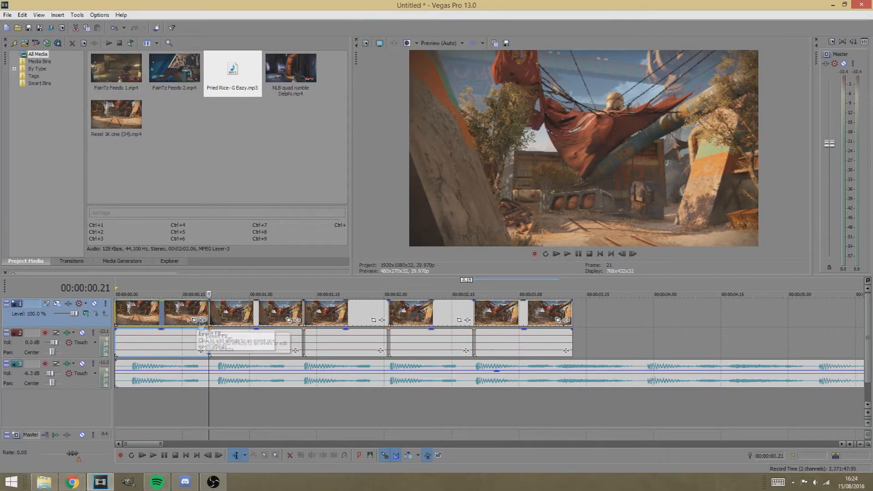
click(164, 310)
click(137, 303)
click(196, 314)
click(156, 320)
click(182, 318)
click(201, 315)
click(155, 315)
click(186, 312)
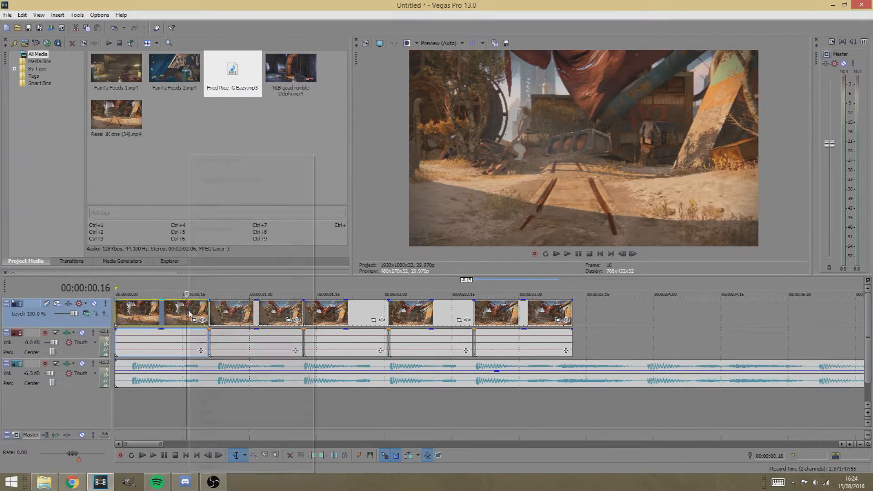
right_click(189, 313)
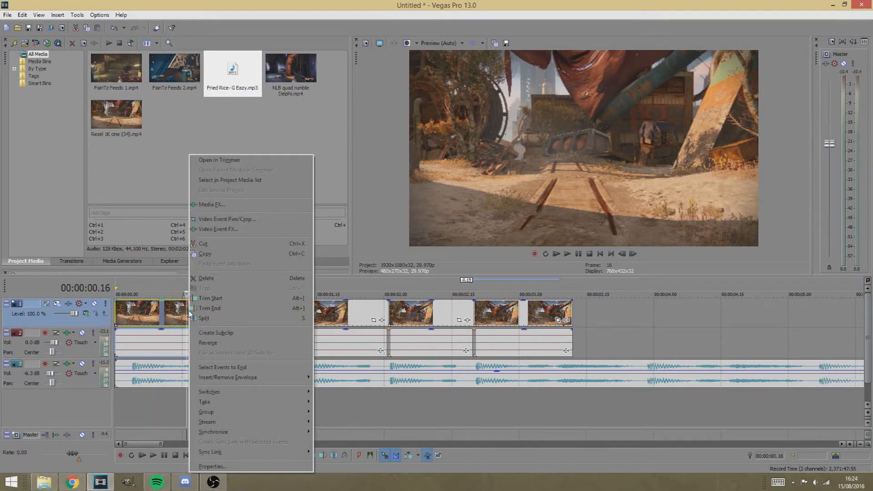
click(165, 308)
click(274, 307)
click(330, 311)
click(407, 310)
click(524, 308)
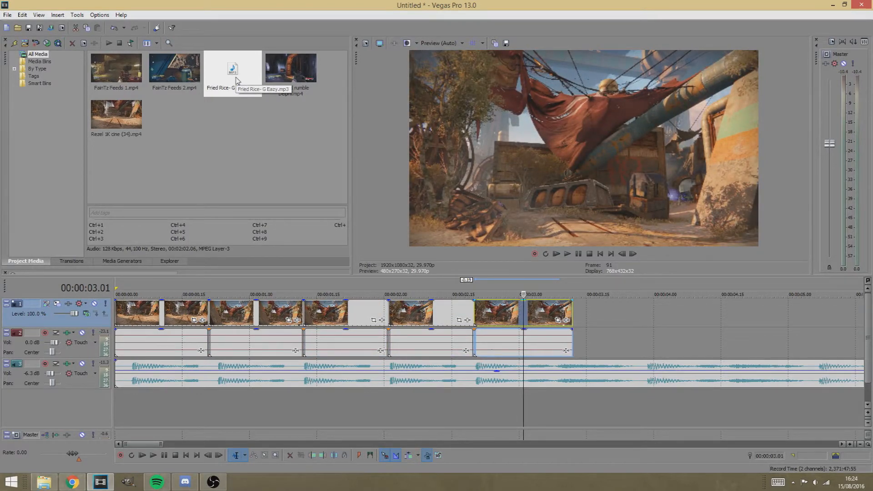
- Add the Sony Black and White plug-in as a media effect through the second video segment
click(248, 309)
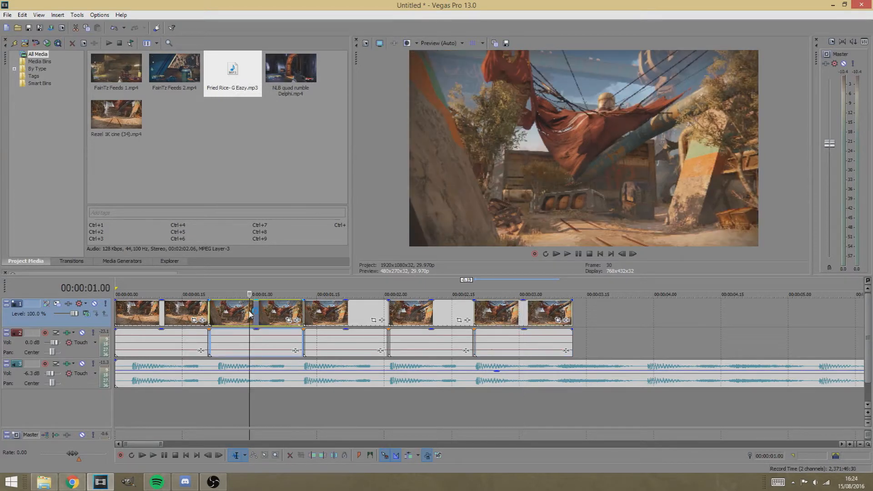
right_click(249, 309)
click(272, 204)
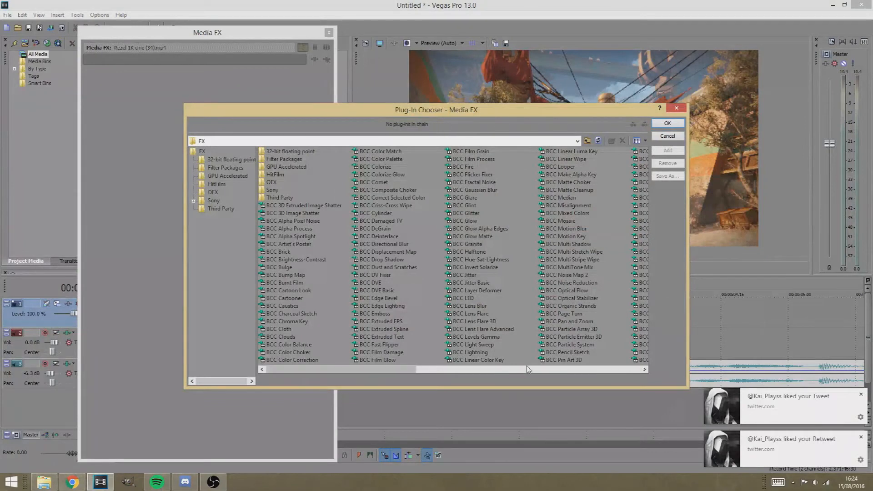
click(538, 370)
drag(529, 370, 604, 370)
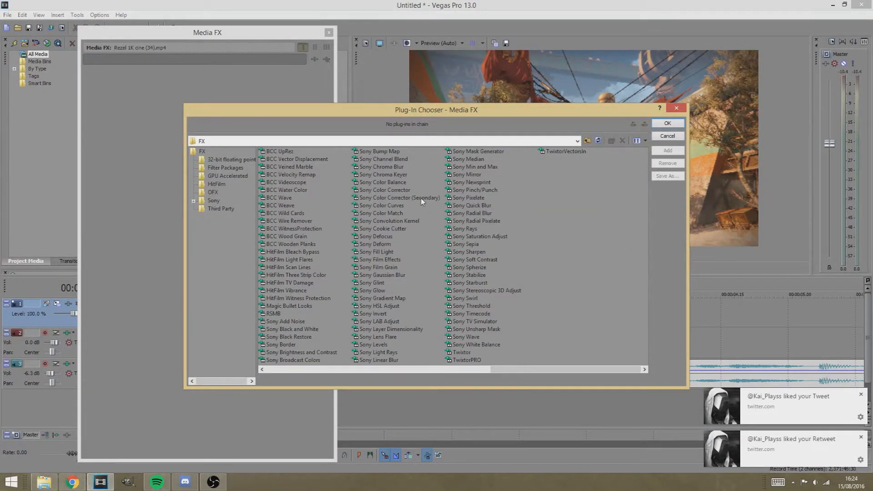
click(310, 307)
double_click(302, 330)
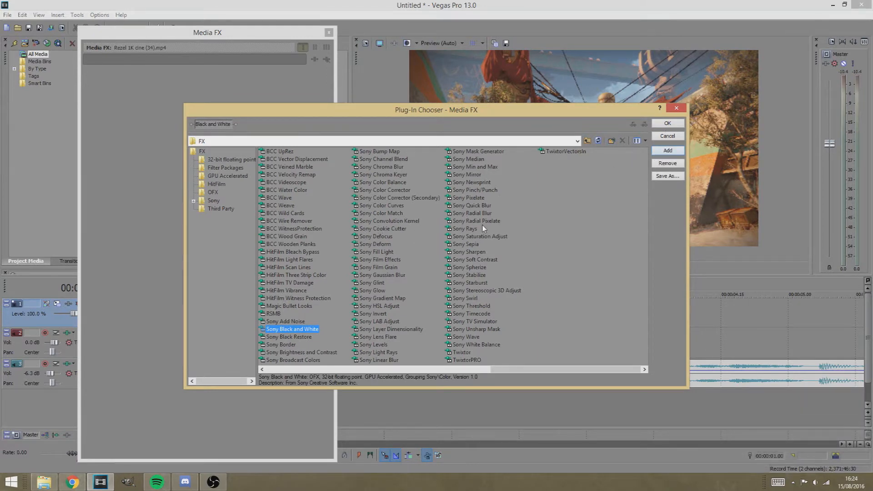
click(668, 124)
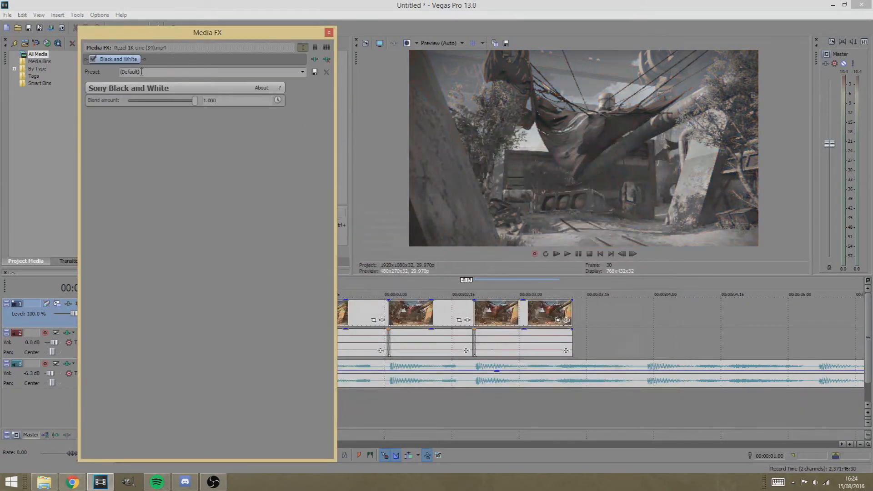
- Lower the media effect's black-and-white blend amount to 0.327 and turn on its keyframe animation
drag(196, 101, 148, 104)
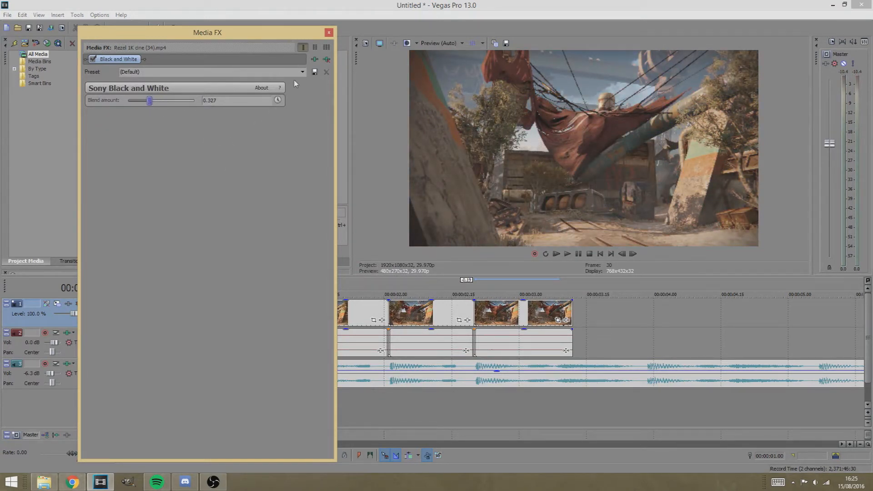
click(277, 100)
drag(246, 29, 640, 54)
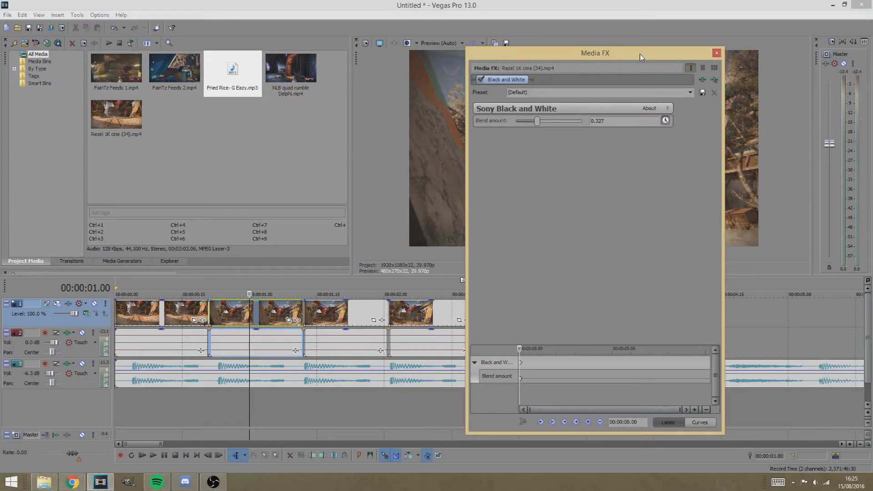
right_click(76, 481)
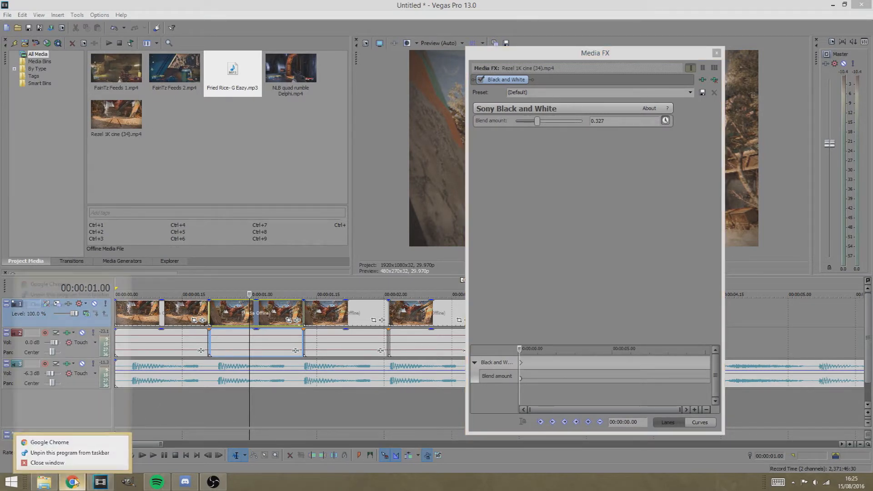
click(505, 230)
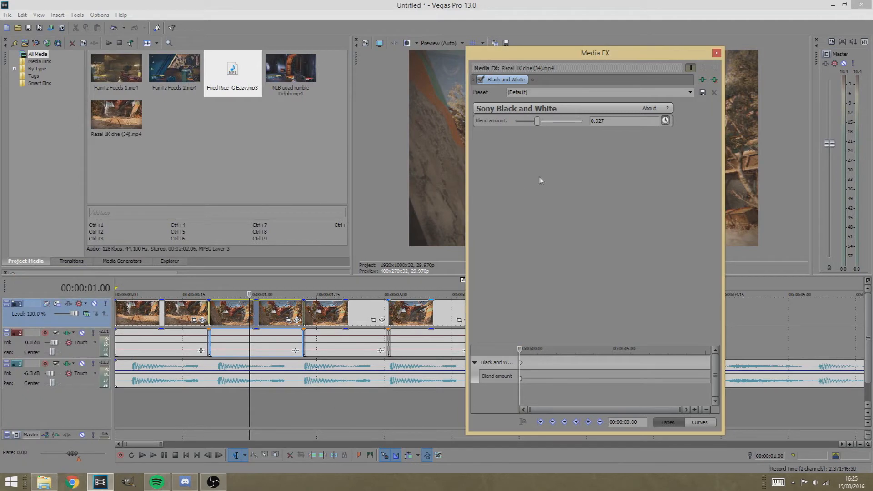
- Add the Sony Black and White plug-in to the second video segment as a video event effect
click(203, 321)
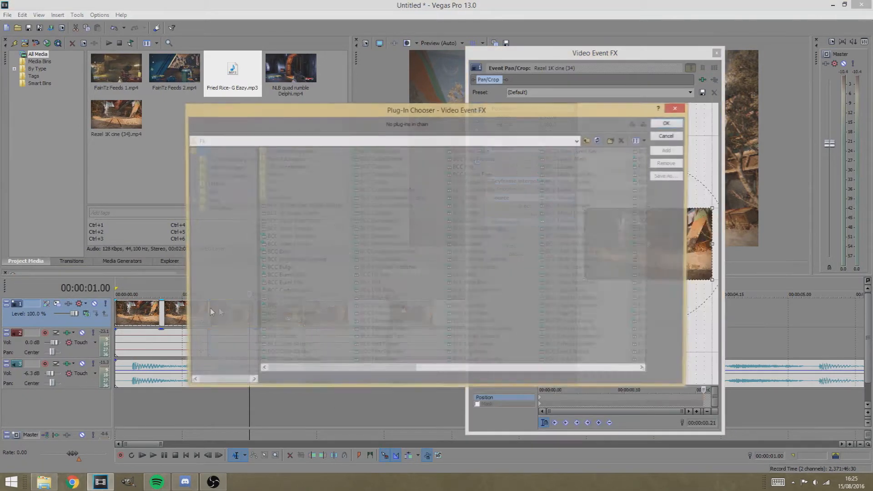
click(668, 136)
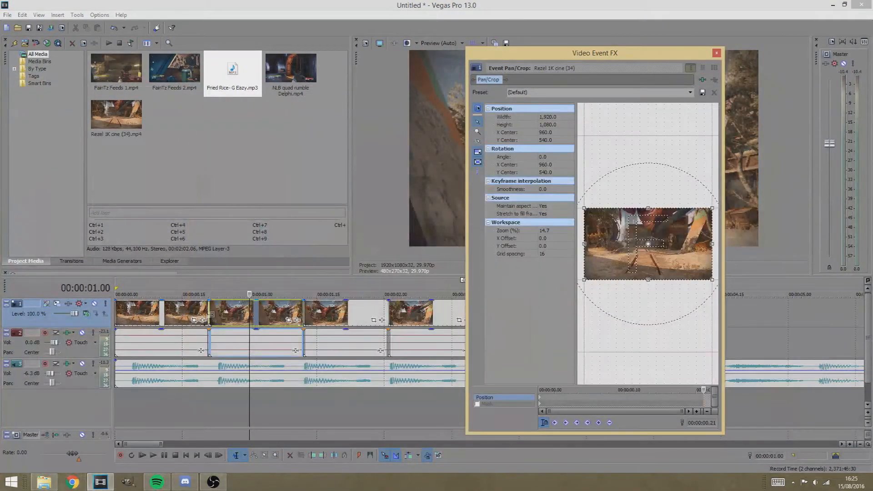
key(space)
key(space)
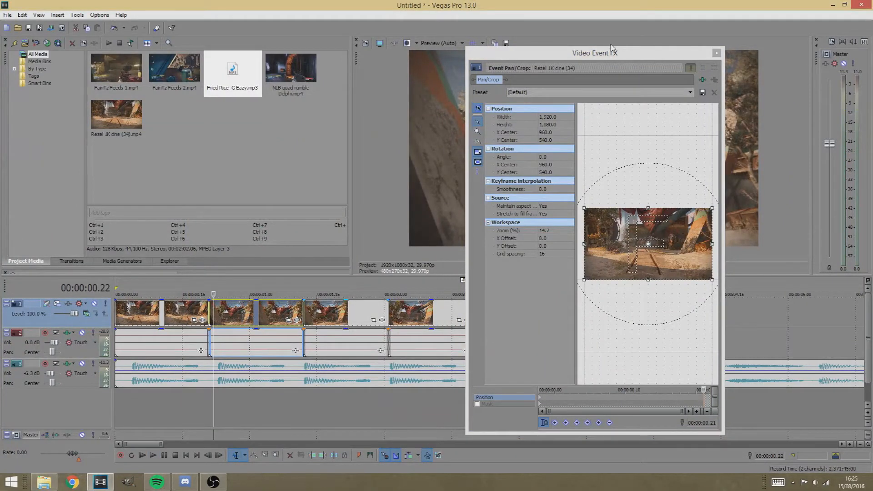
drag(613, 53, 341, 37)
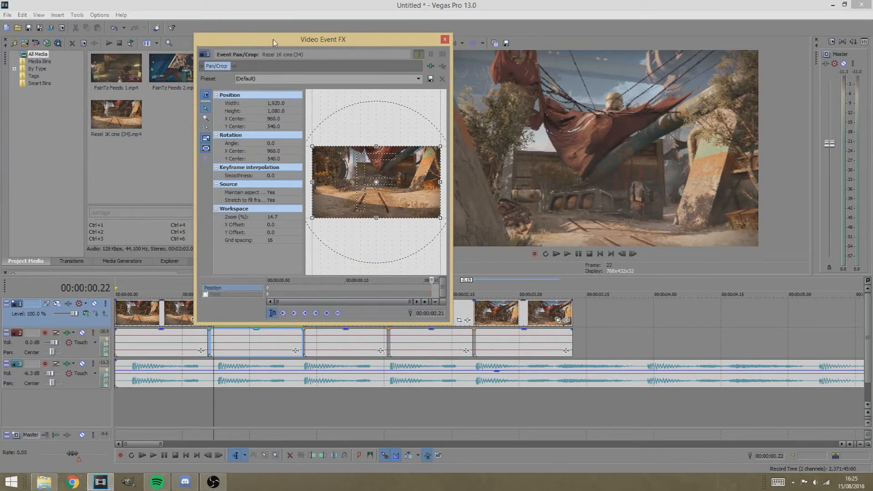
drag(273, 43, 179, 10)
click(297, 320)
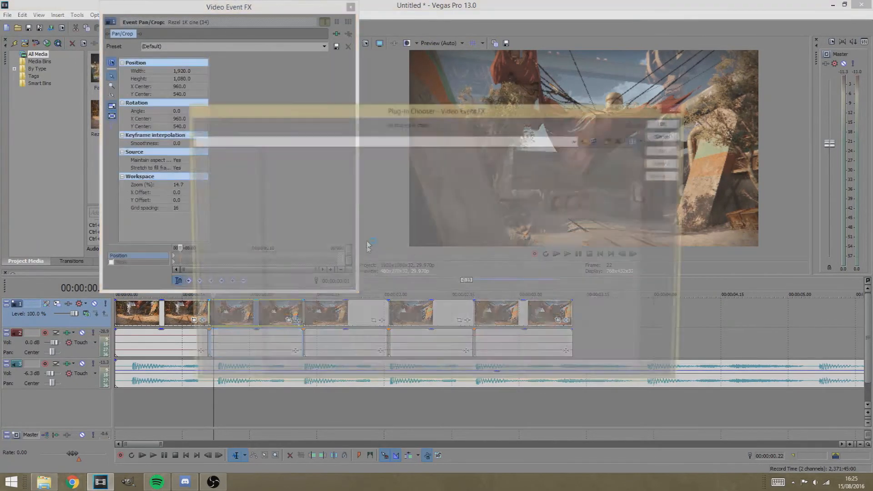
click(632, 368)
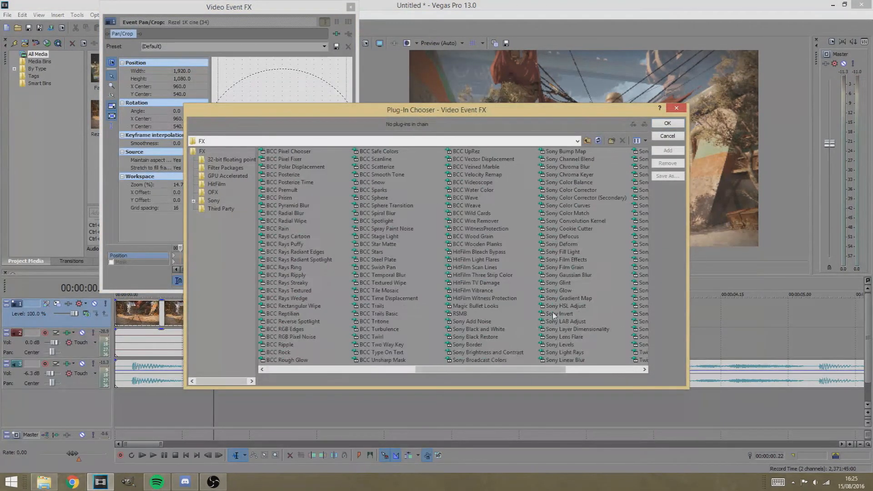
double_click(477, 329)
click(665, 125)
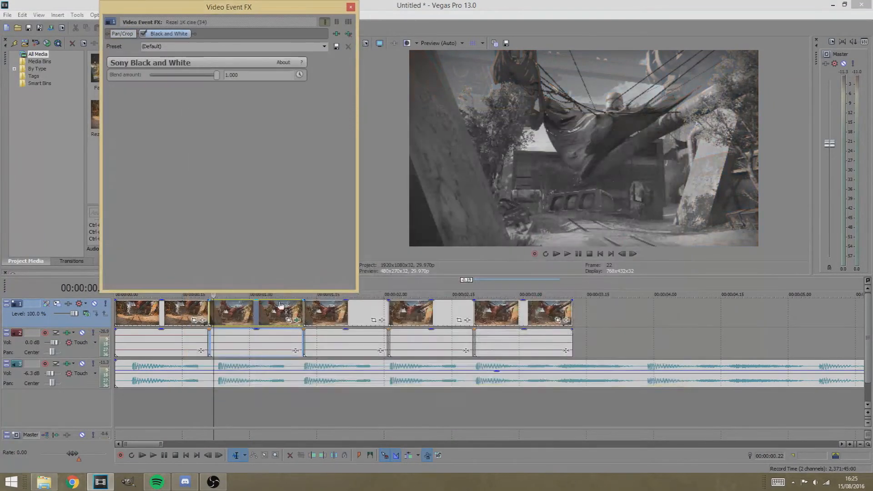
- Turn on keyframe animation for the blend amount of the second segment's event effect, with the playhead near the segment's start
click(222, 317)
click(214, 318)
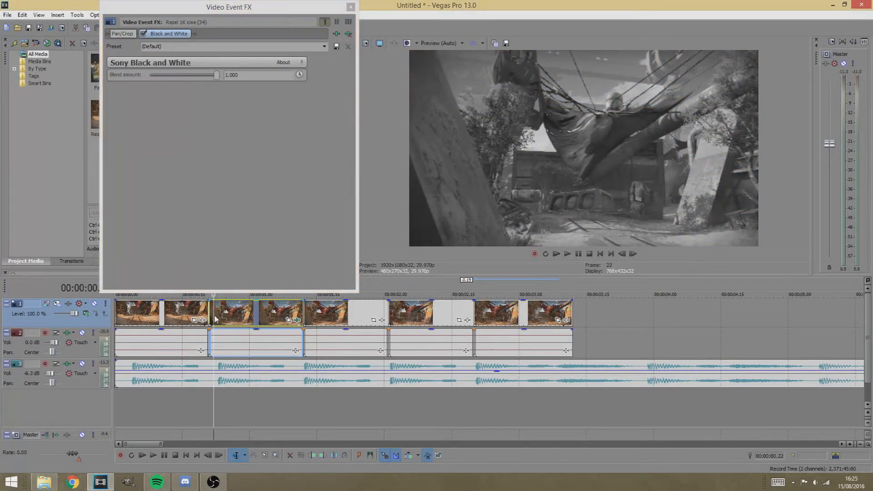
click(300, 74)
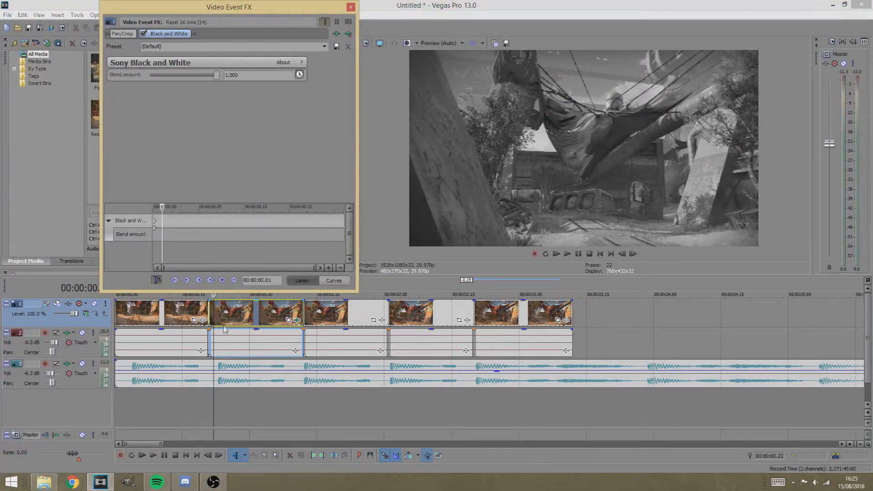
- Add a 0.000 blend-amount keyframe at 00:00:00.02 of the second segment and move its initial full-strength keyframe to 00:00:00.01
click(219, 369)
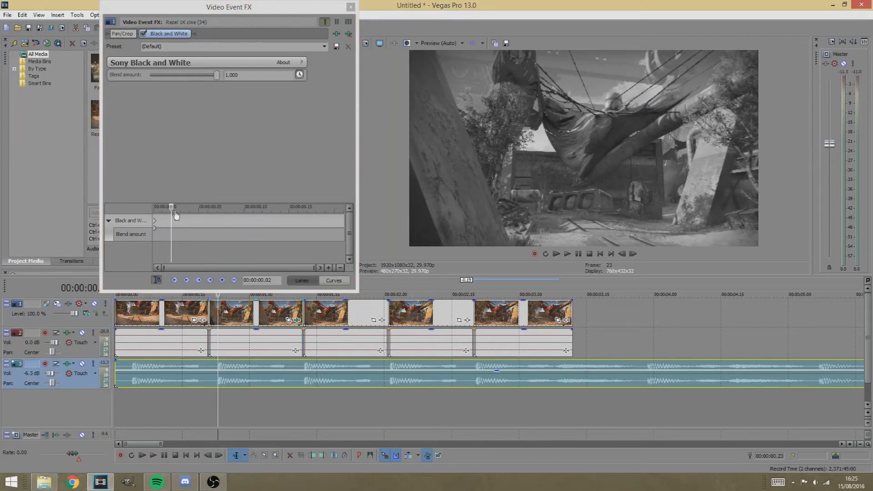
drag(216, 75, 150, 76)
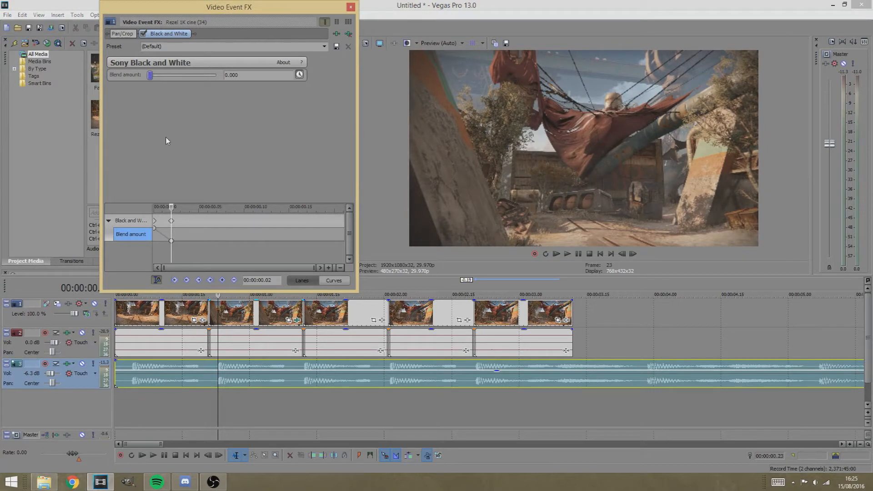
click(155, 221)
click(167, 231)
click(171, 240)
click(158, 228)
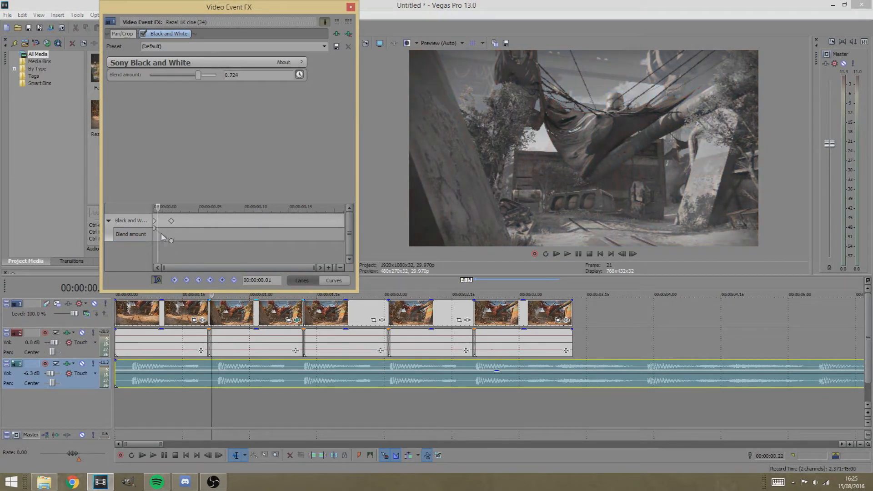
click(155, 229)
drag(156, 221, 165, 224)
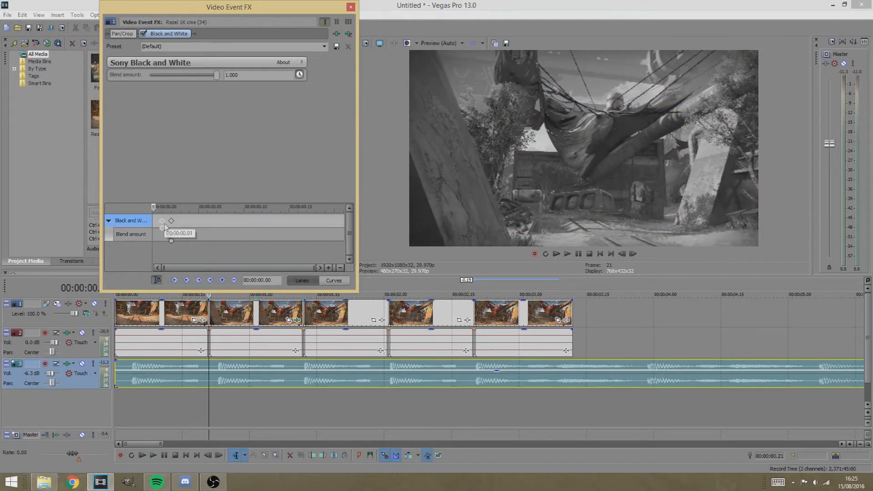
- Add a black-and-white blend-amount keyframe of 1.000 at 00:00:00.17 near the second segment's end and play back the fade
click(218, 313)
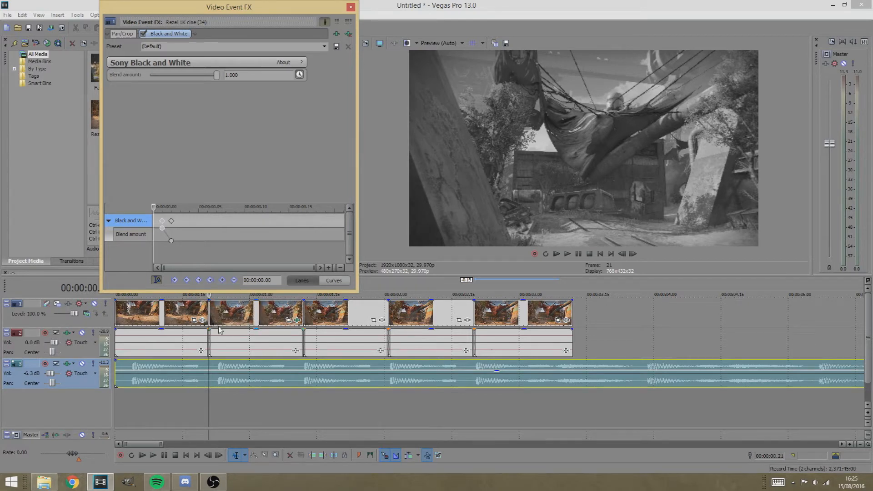
click(263, 320)
click(250, 322)
click(276, 318)
click(285, 315)
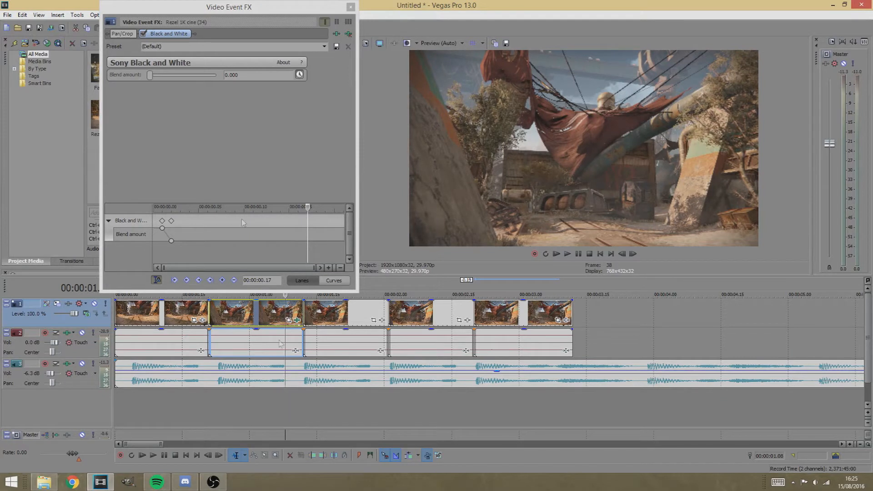
drag(151, 75, 240, 76)
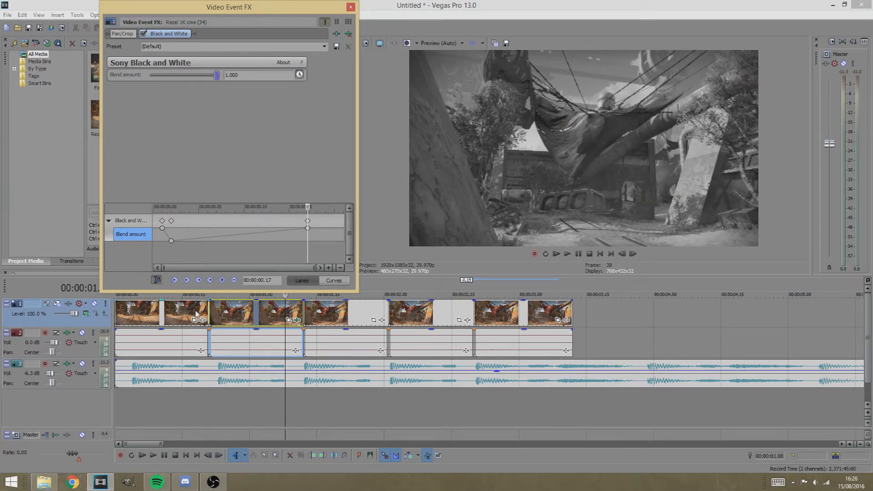
click(196, 313)
key(space)
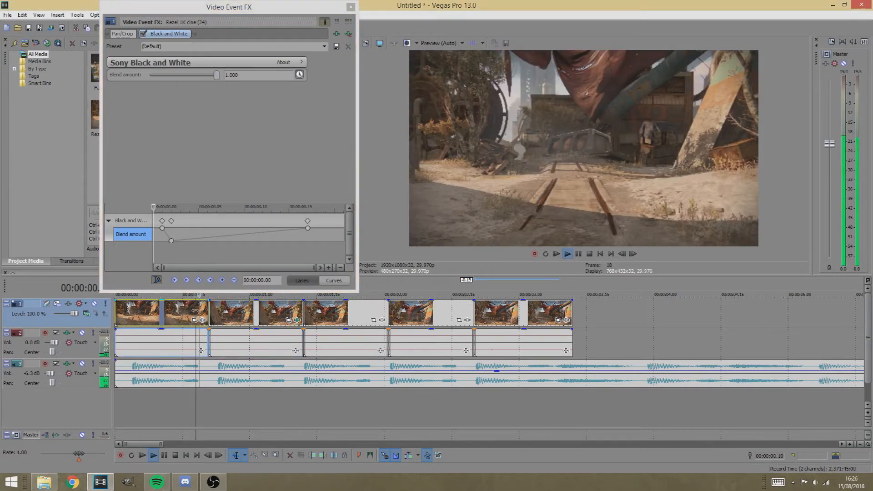
key(space)
key(space)
key(space)
- Add another 0.000 blend-amount keyframe at about 00:00:00.05 of the second segment and play back the result
click(195, 222)
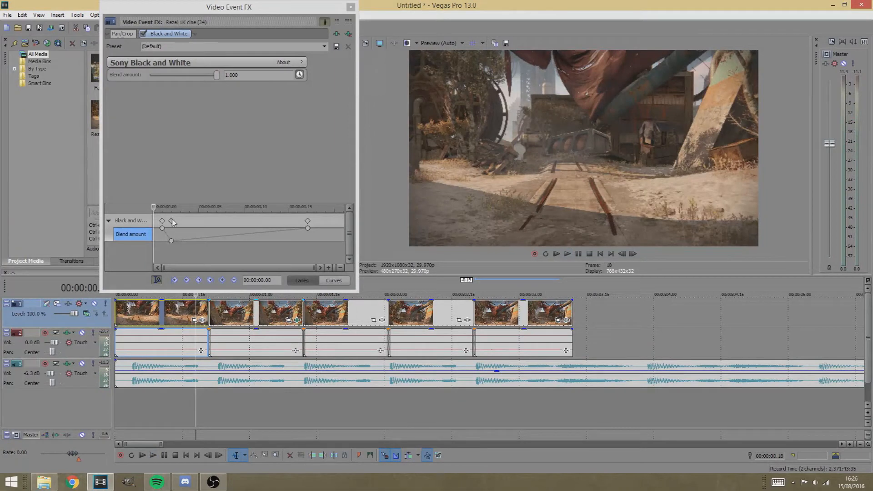
drag(164, 75, 149, 75)
key(space)
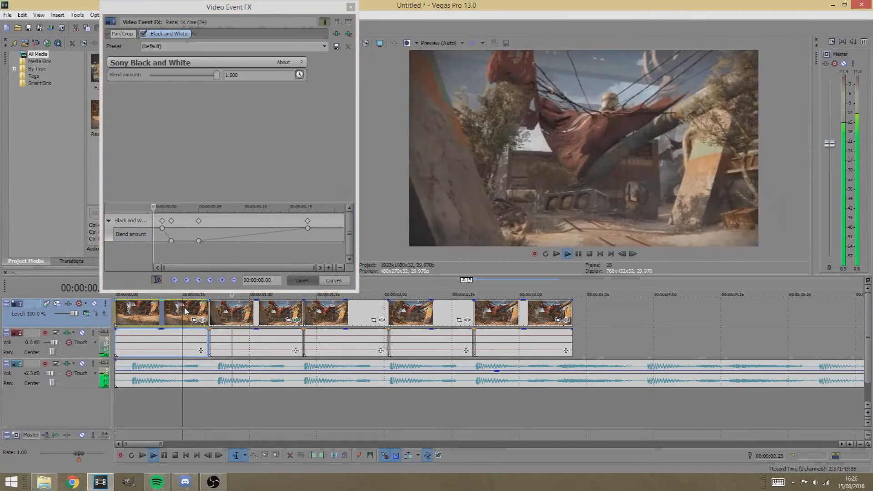
key(space)
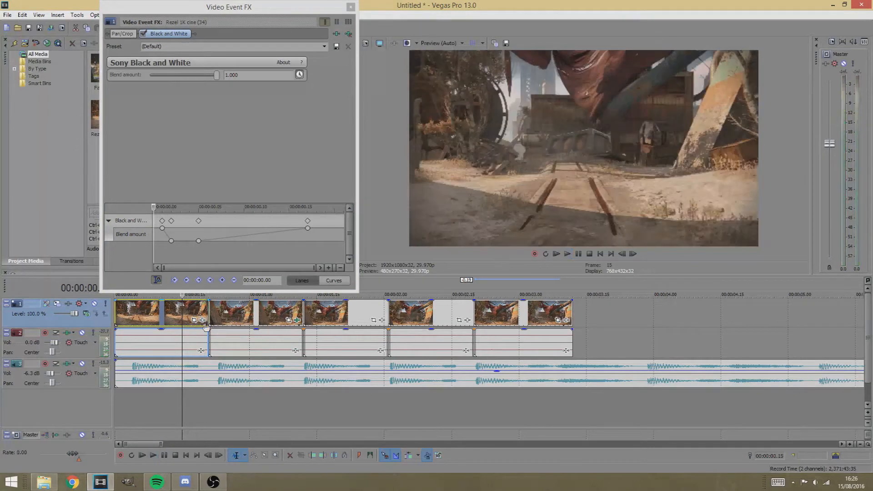
- Lower the blend amount of the keyframe at 00:00:00.17 to 0.449 and play back the segment
click(214, 328)
click(308, 228)
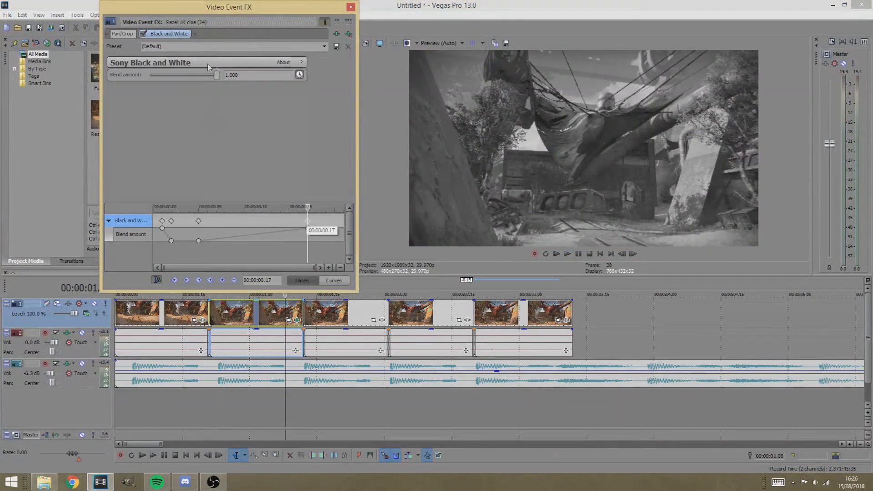
drag(217, 75, 180, 76)
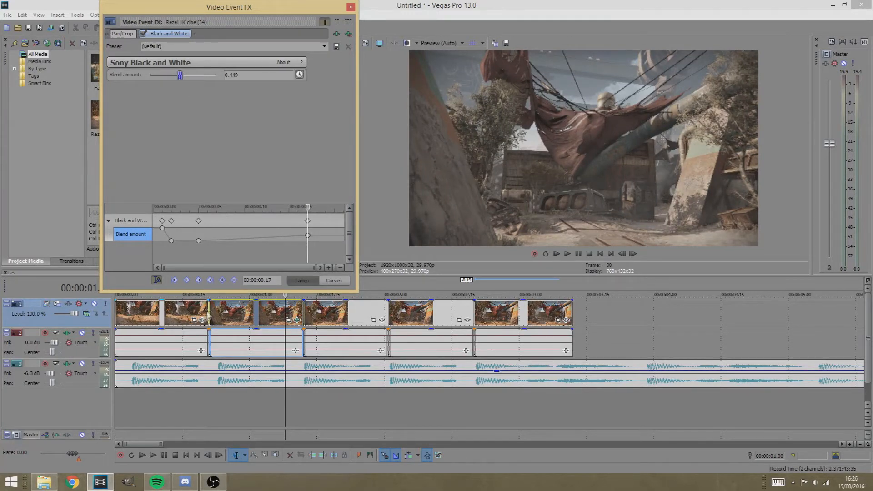
click(207, 314)
key(space)
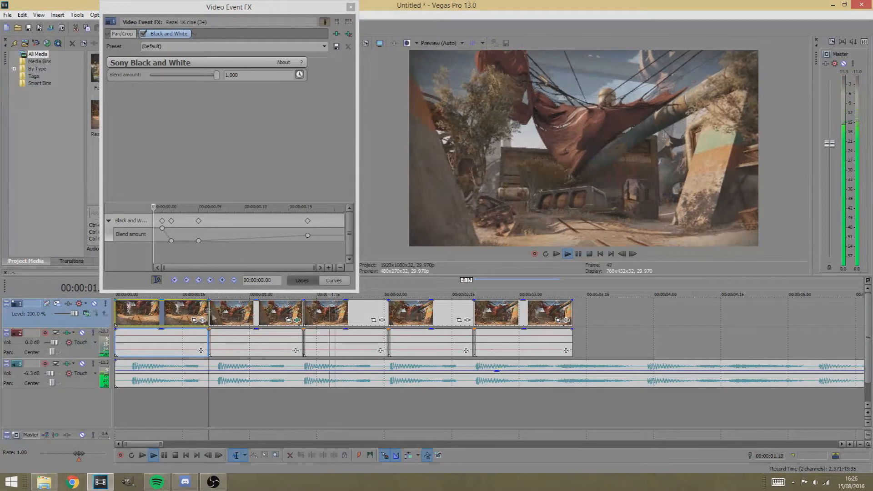
- Move the second zero-blend keyframe to about 00:00:00.09 and on to about 00:00:00.13, playing back the segment after each move
click(199, 221)
drag(200, 221, 234, 221)
click(213, 317)
key(space)
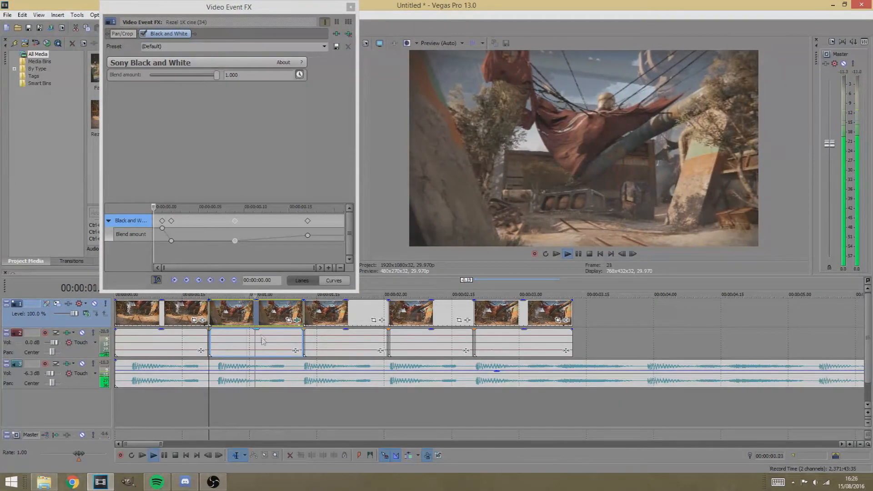
key(space)
click(268, 369)
drag(234, 221, 271, 222)
click(217, 319)
key(space)
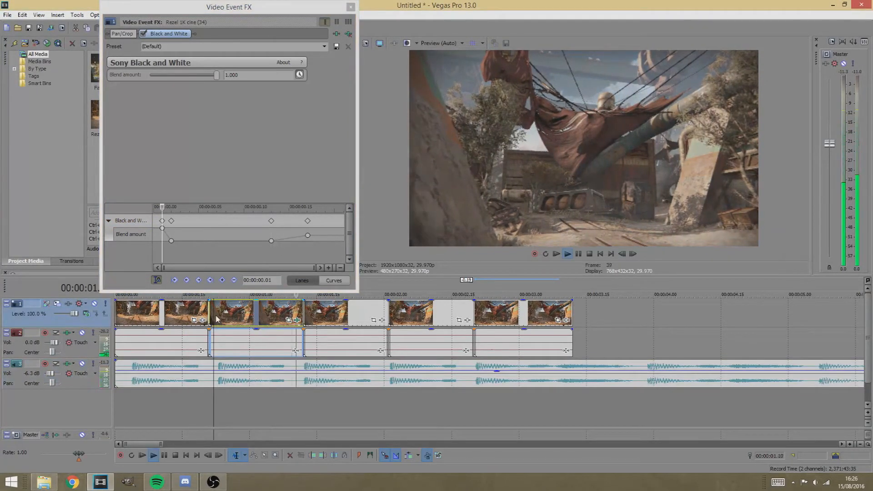
key(space)
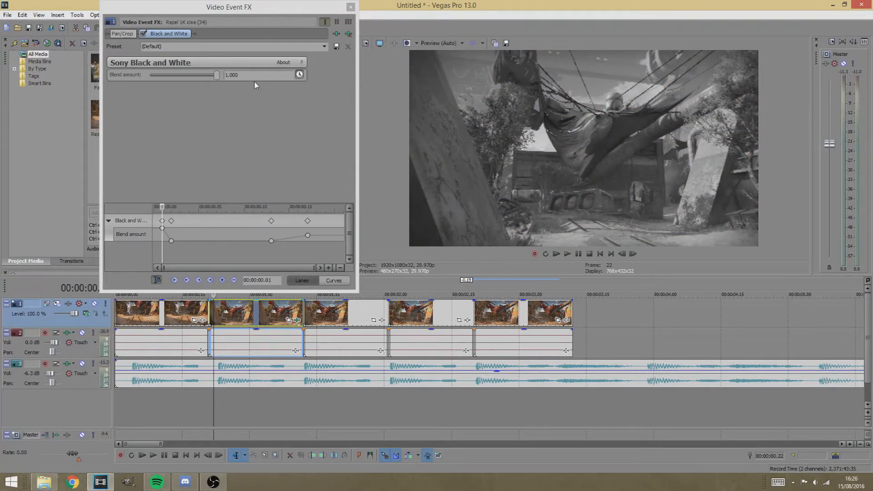
- Disable and remove the Black and White effect from the second segment and close its effects window
click(145, 35)
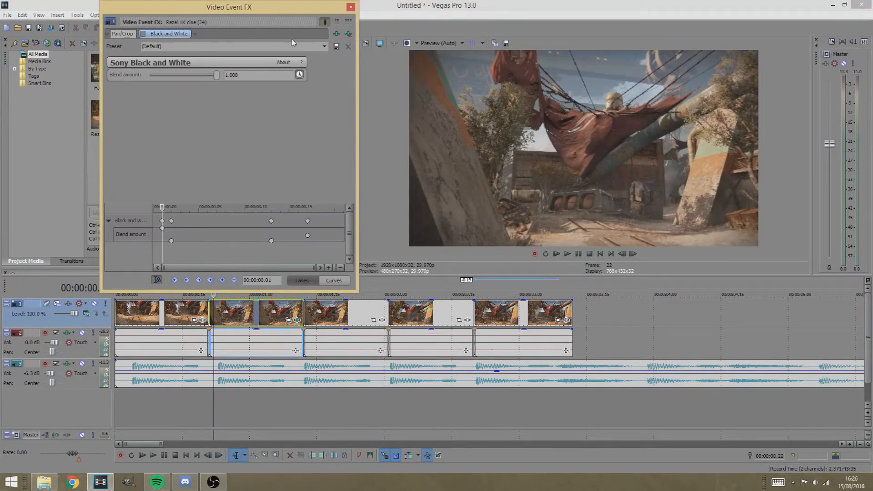
click(348, 35)
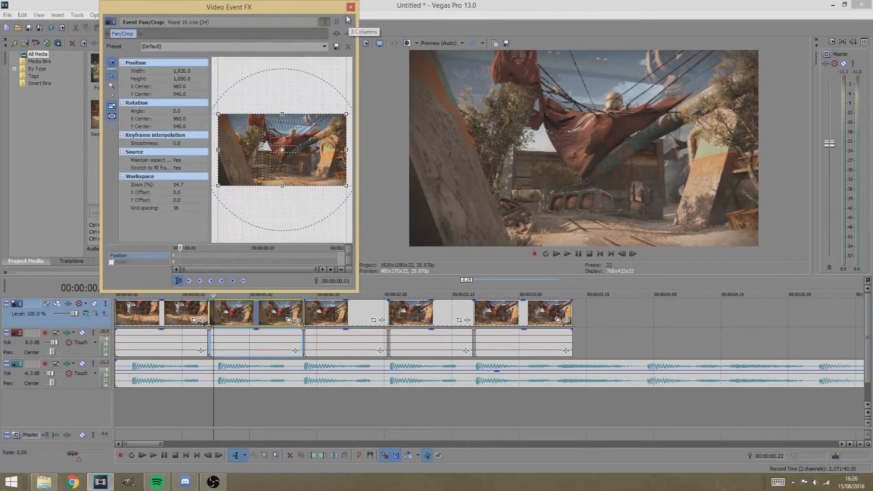
click(349, 7)
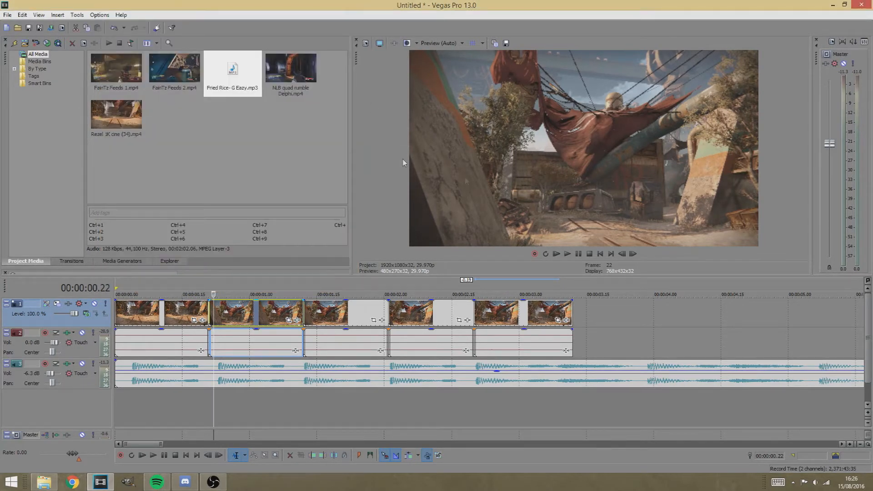
click(181, 314)
click(236, 315)
click(251, 315)
click(353, 312)
click(244, 311)
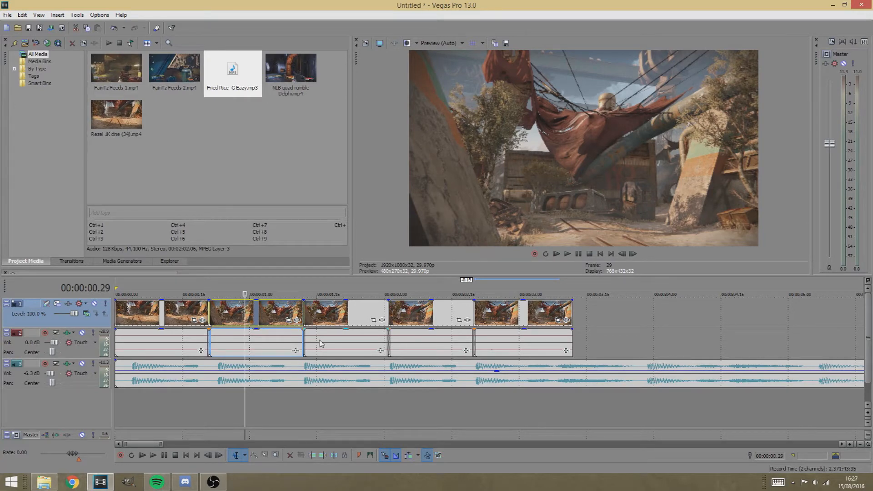
- Open Event Pan/Crop for the second video segment with the playhead at 00:00:01.09 and widen its window
click(290, 316)
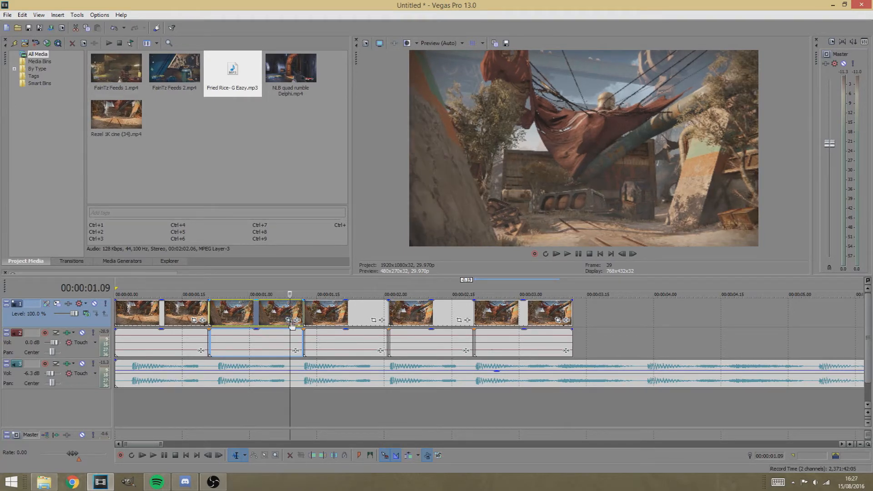
scroll(291, 319, up, 6)
scroll(519, 325, down, 7)
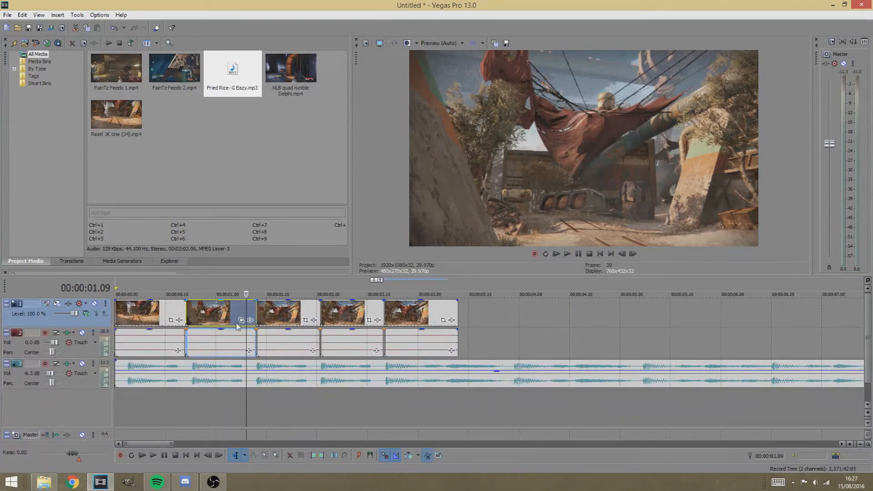
click(241, 321)
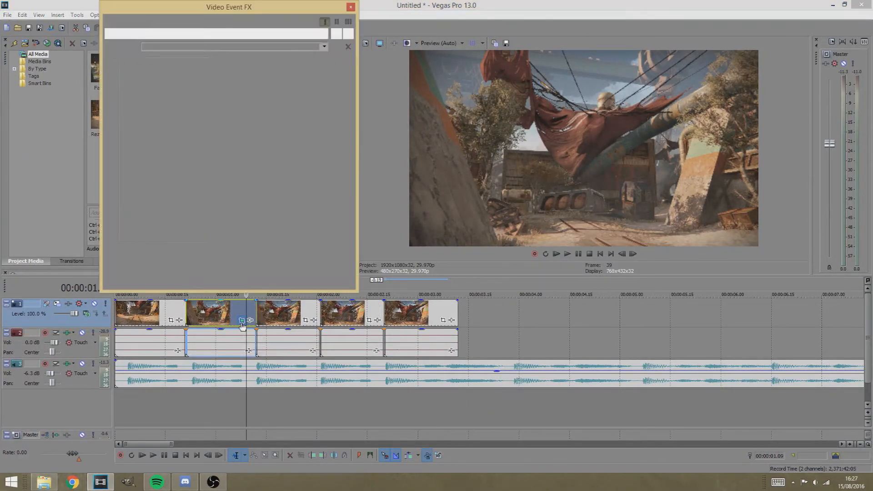
drag(354, 294, 380, 294)
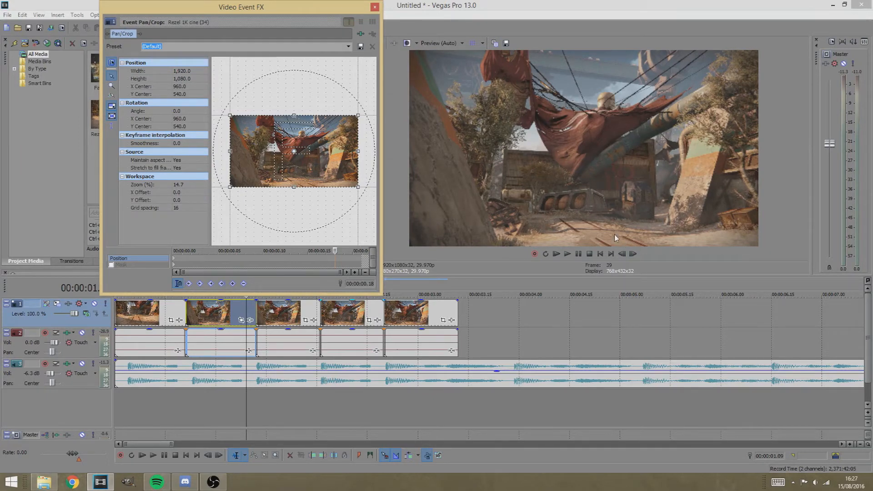
- Try resizing the pan/crop frame at 00:00:00.18 to about 1,217.5 and about 2,941.9 wide, and restore its default size
drag(356, 117, 338, 130)
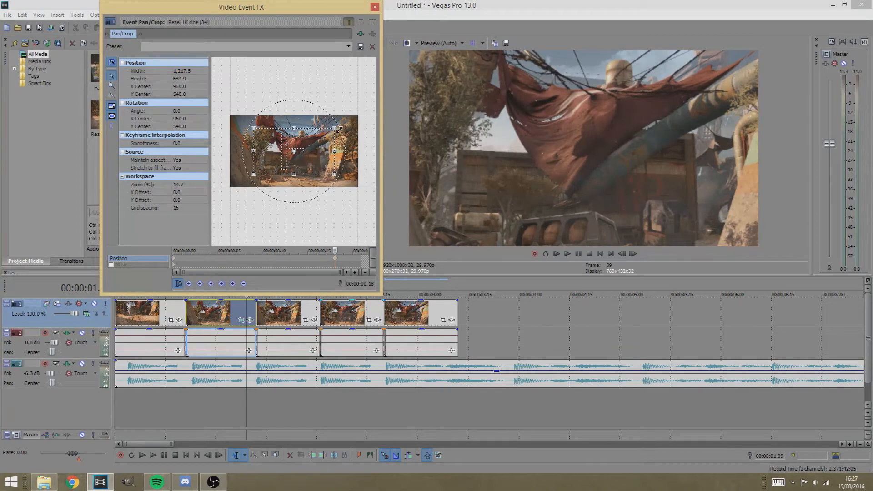
drag(339, 130, 392, 95)
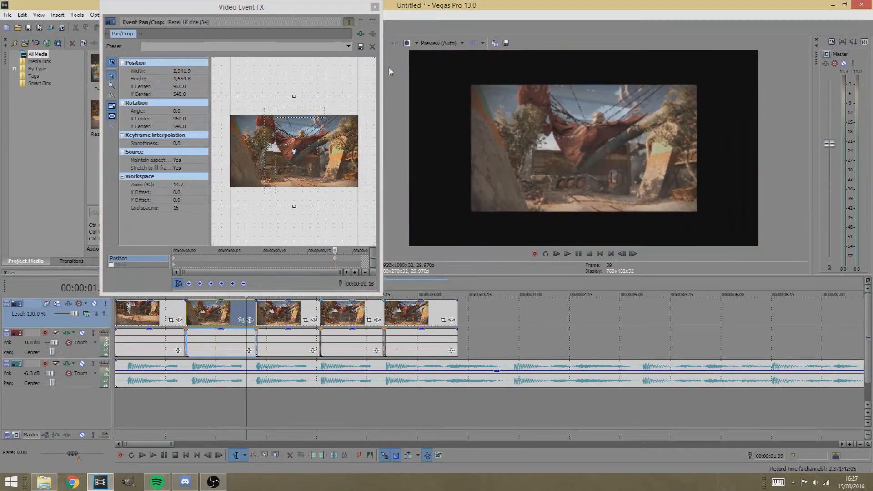
scroll(355, 91, down, 2)
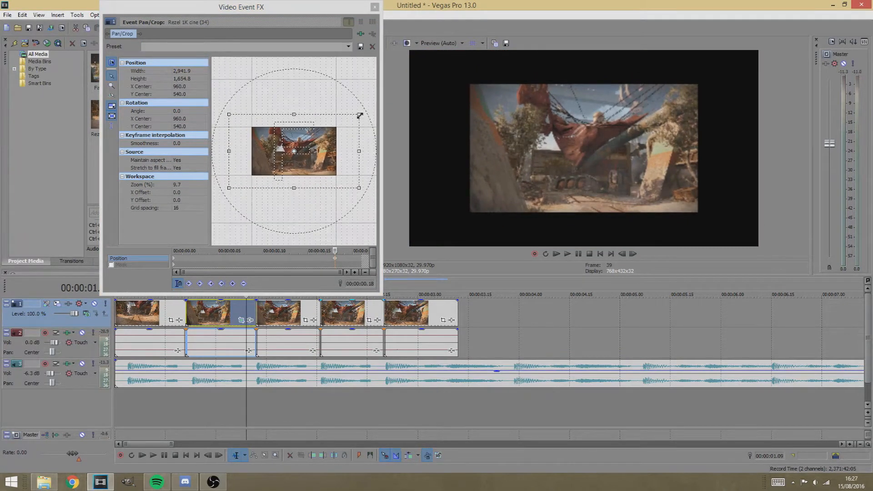
drag(358, 116, 336, 129)
right_click(301, 179)
click(320, 179)
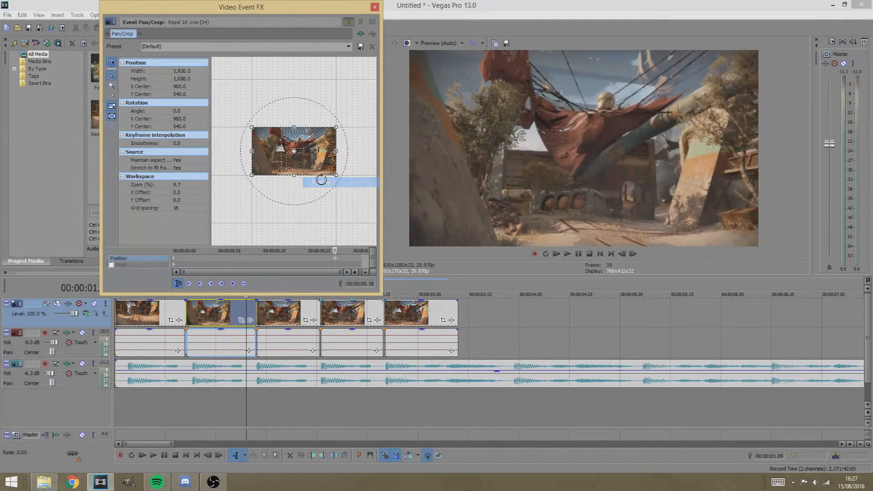
- Shrink the pan/crop frame at the 00:00:00.18 keyframe to about 1,262.8 × 710.3, play back the zoom, and reselect that keyframe
click(175, 263)
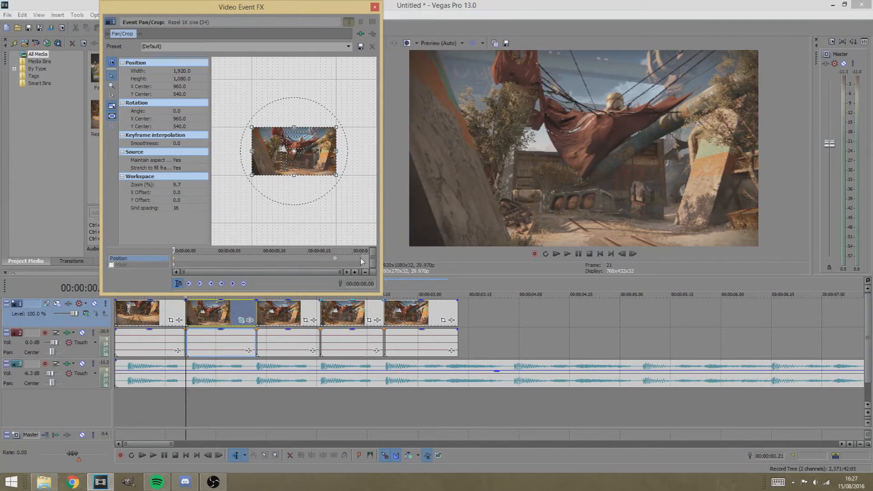
click(190, 314)
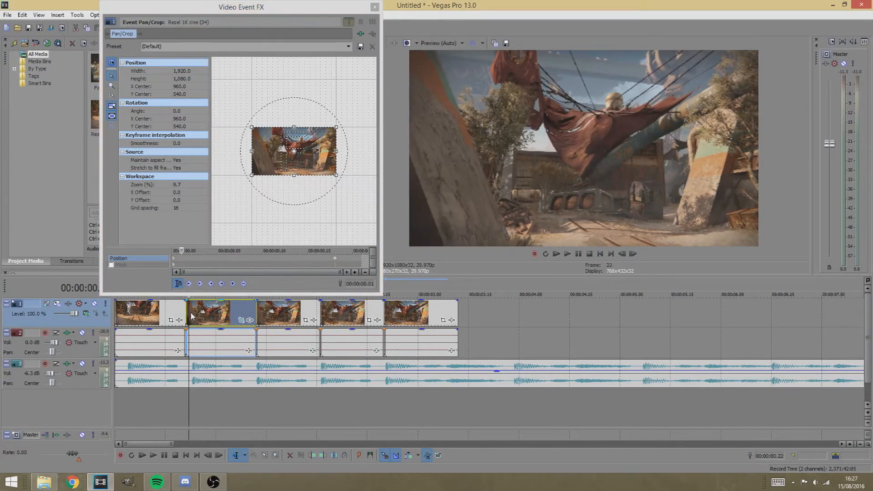
click(335, 258)
drag(336, 127, 322, 135)
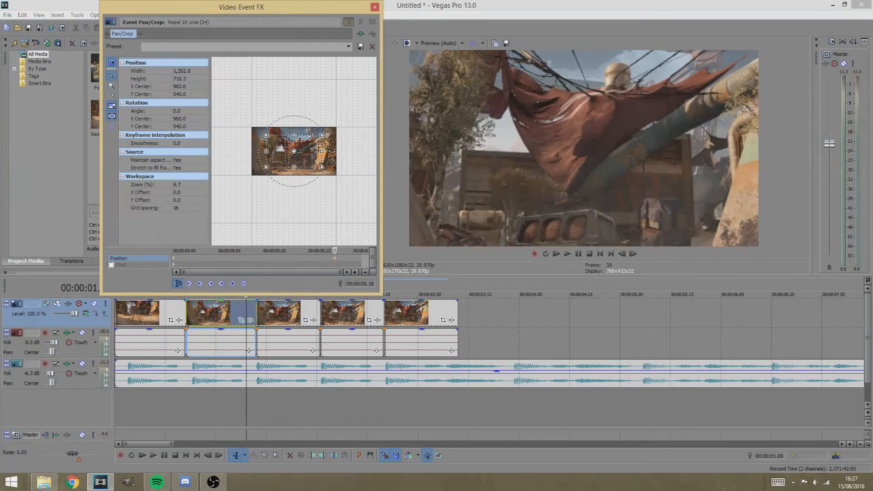
click(192, 314)
key(space)
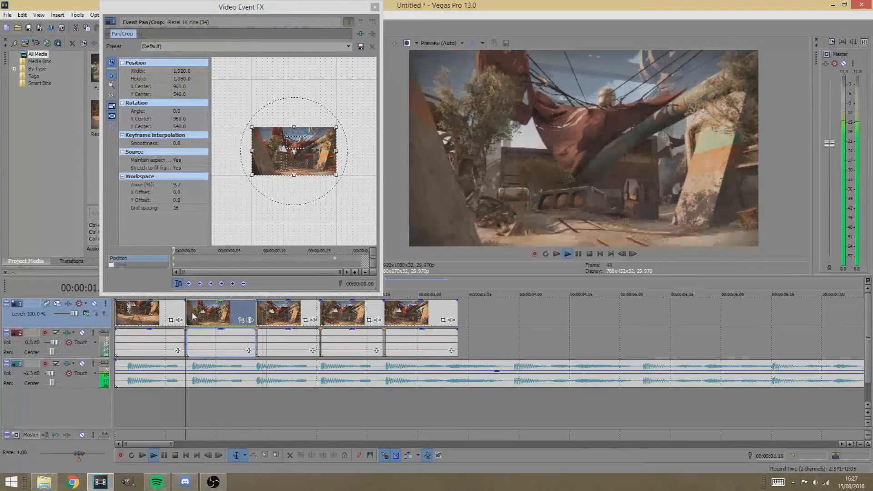
key(space)
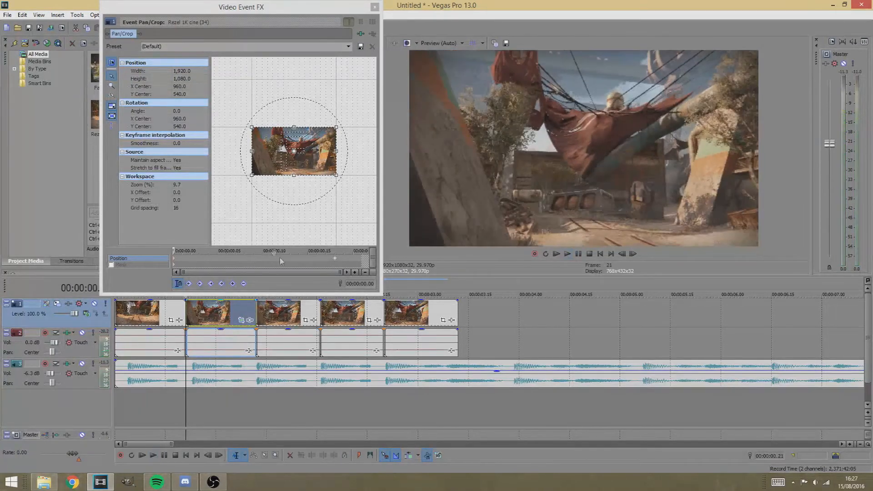
click(335, 259)
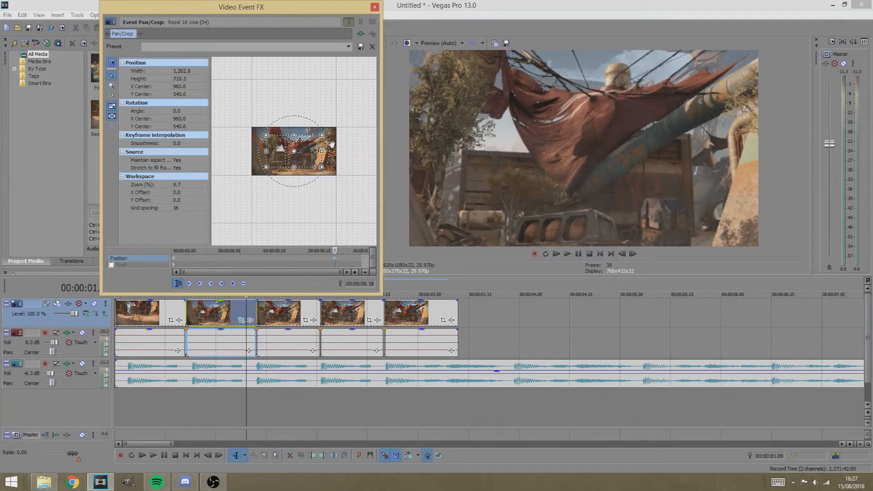
- Restore the pan/crop frame at the 00:00:00.18 keyframe, unlock its aspect ratio and squash its height to about -8.6 while keeping the width
right_click(311, 157)
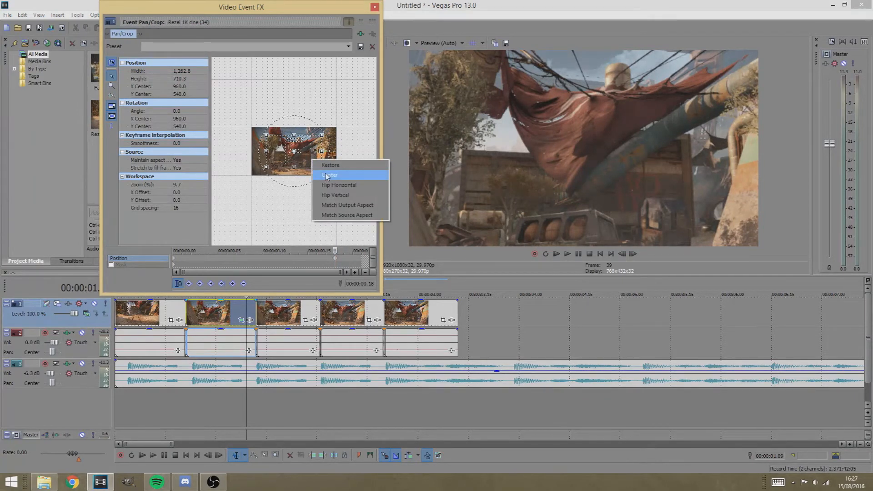
click(337, 165)
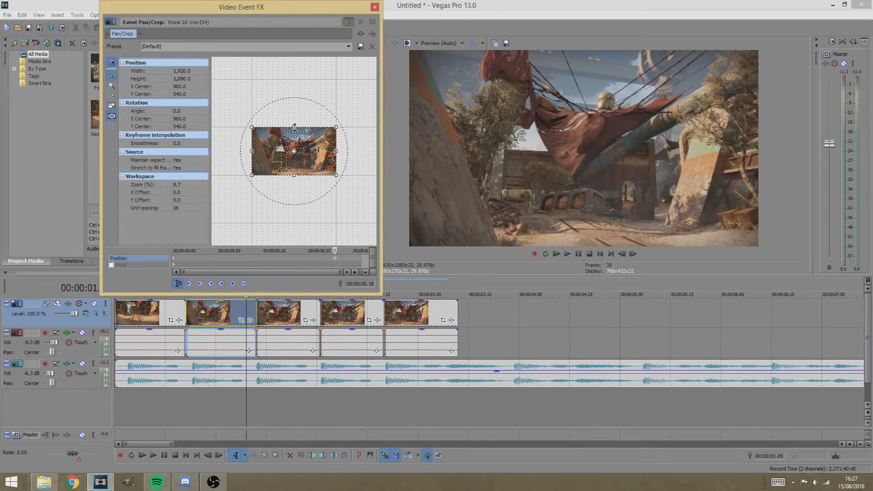
drag(293, 129, 294, 131)
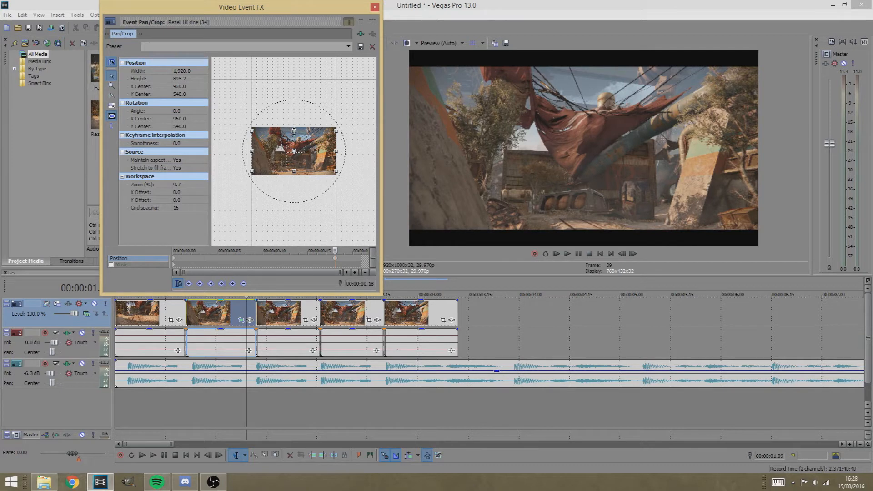
drag(294, 131, 292, 151)
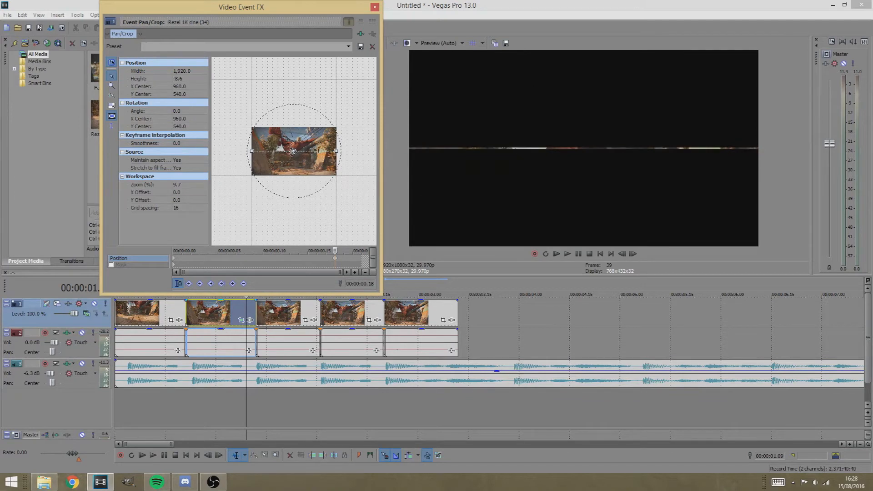
- Restore the default pan/crop frame at 00:00:00.21, the end of the second segment, and play back the squash
click(256, 313)
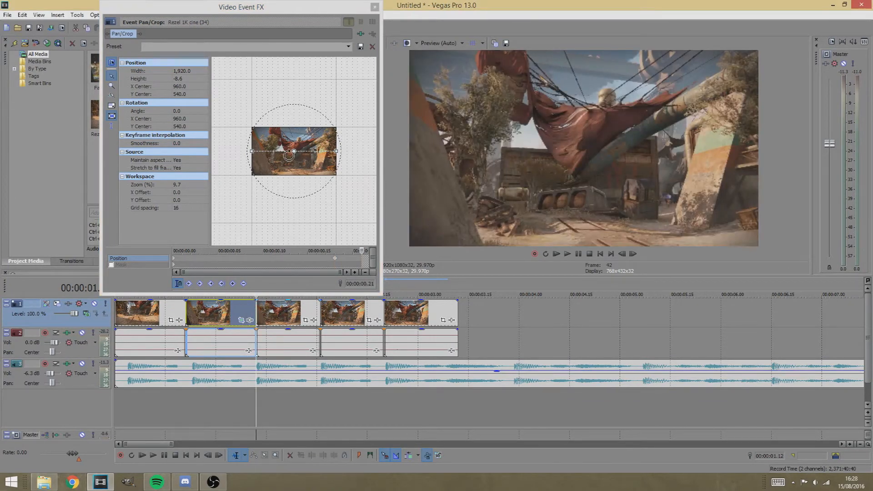
right_click(310, 153)
click(319, 156)
click(191, 312)
key(space)
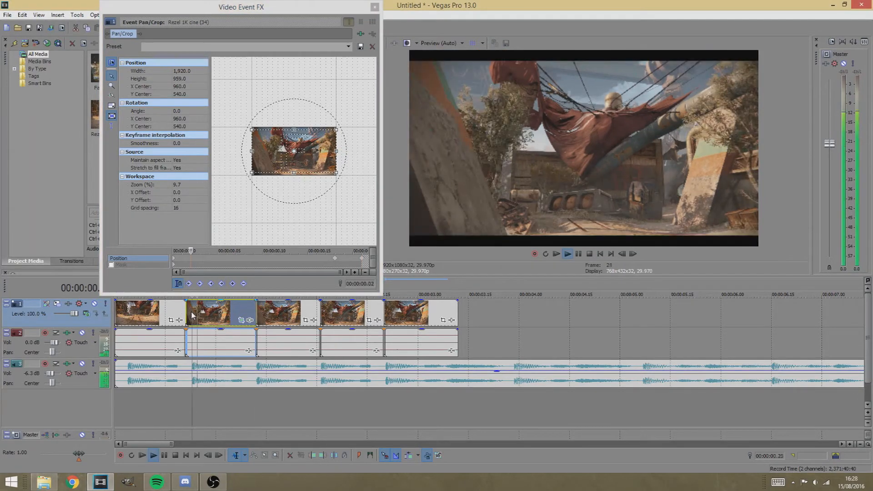
key(space)
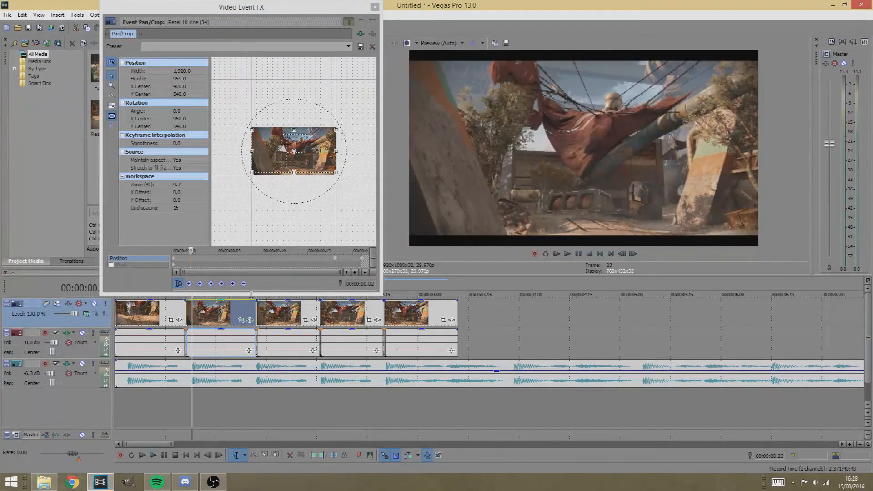
- Move the squash keyframe to 00:00:00.08 and the end keyframe to 00:00:00.13, and play back the second segment
drag(335, 259, 246, 268)
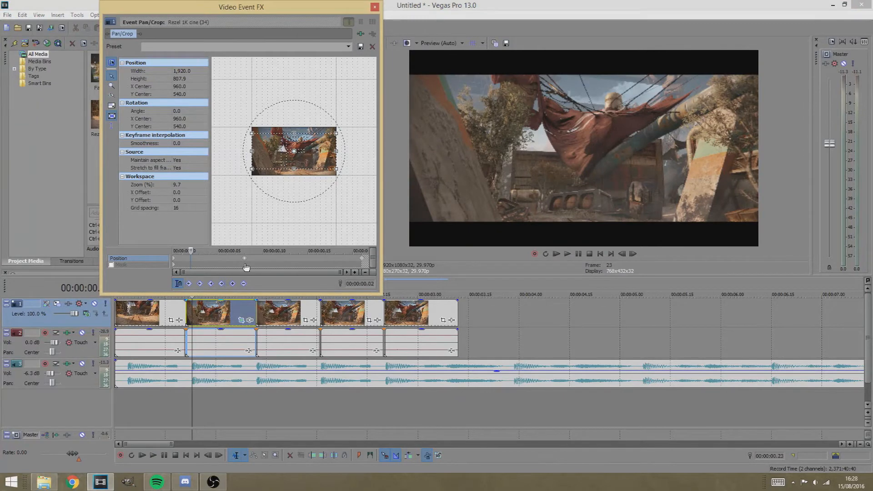
drag(359, 263, 291, 261)
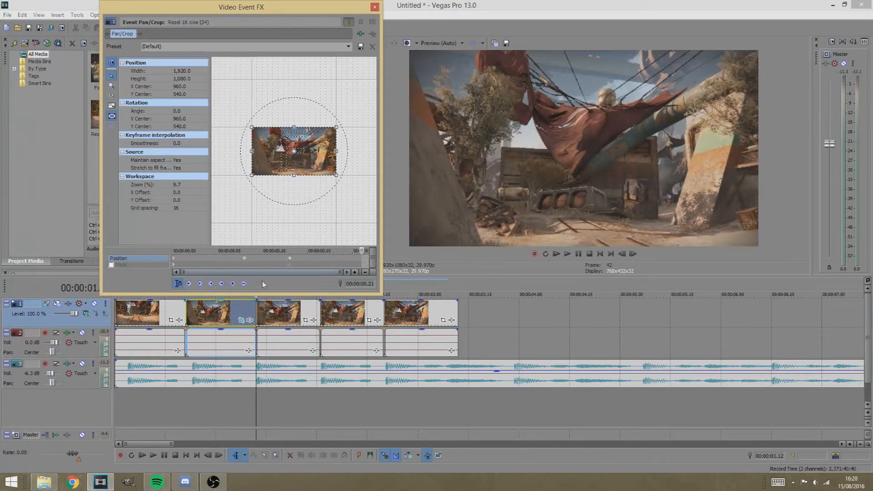
click(190, 313)
key(space)
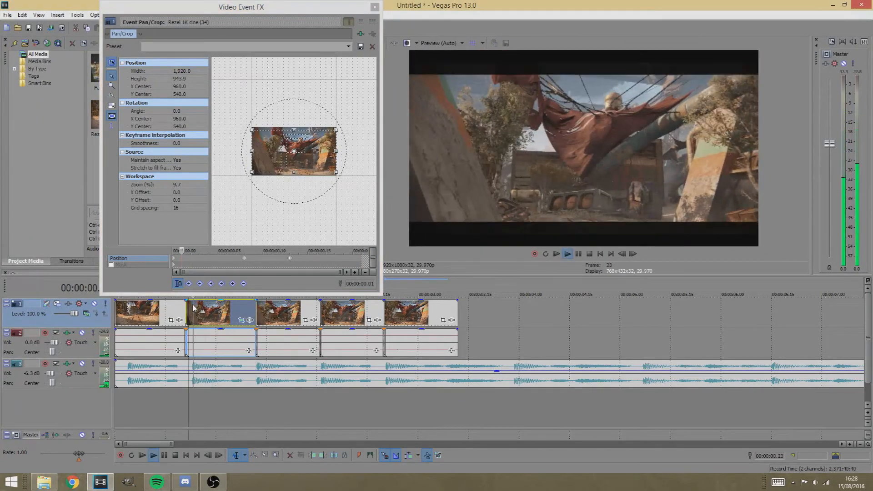
key(space)
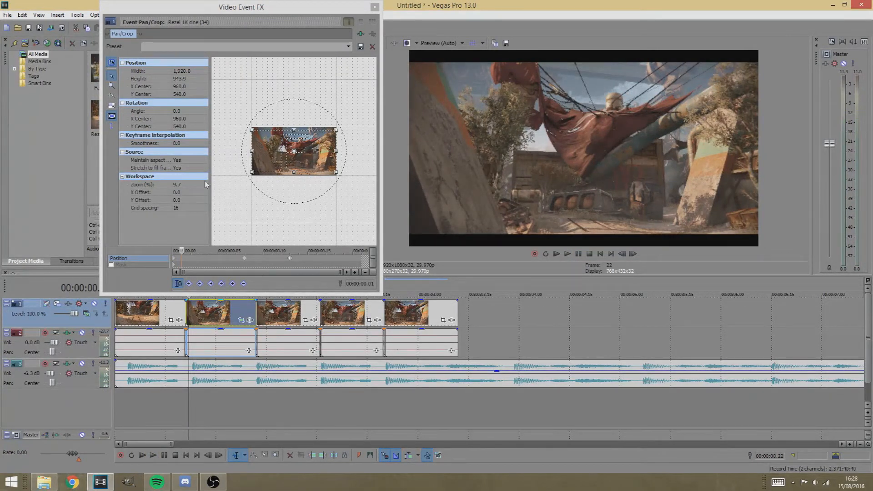
- Lock the aspect ratio, restore the frame at the 00:00:00.08 keyframe and shrink it to about 824.6 × 463.8, centred at about 600.6, 344.9
click(111, 106)
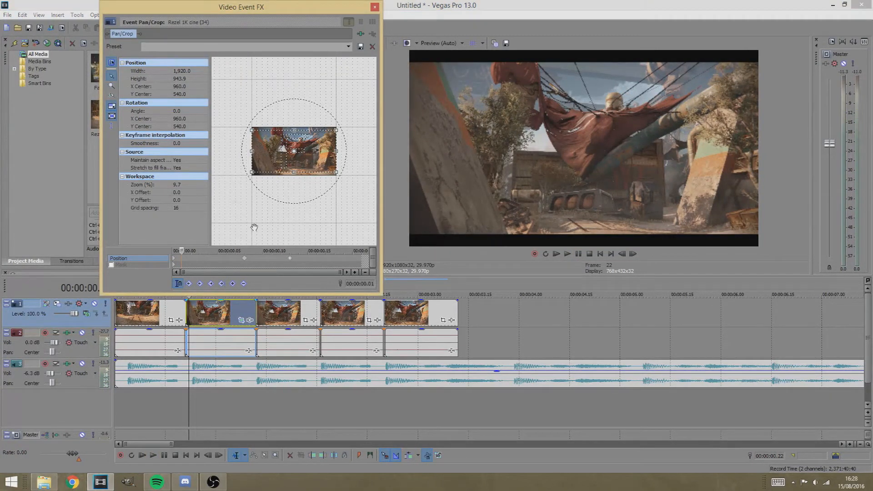
click(244, 258)
right_click(289, 163)
click(304, 168)
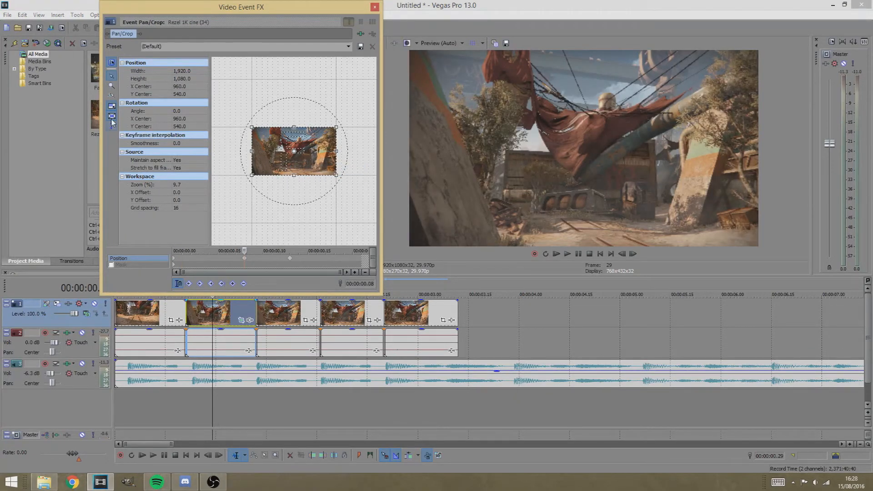
mouse_move(295, 151)
mouse_down()
mouse_move(319, 152)
mouse_move(298, 139)
mouse_move(310, 151)
mouse_up()
drag(236, 123, 260, 131)
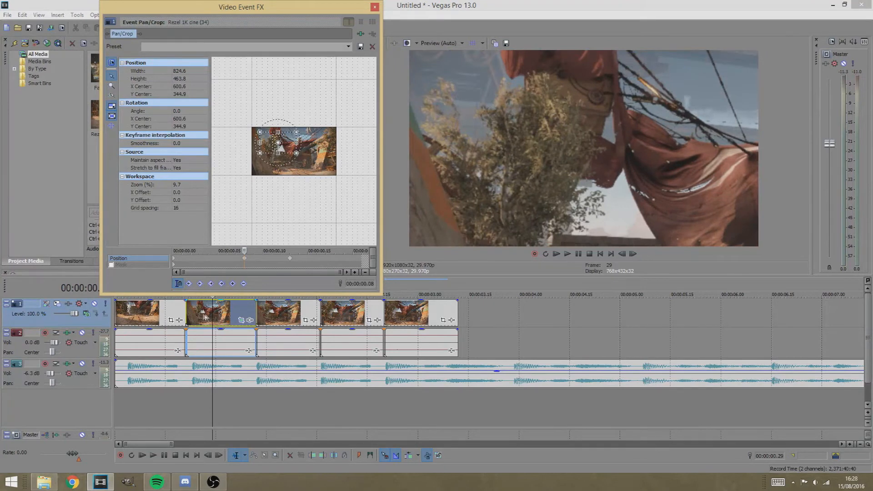
- Play back the off-centre zoom from the start of the second segment and close the pan/crop window
click(186, 318)
key(space)
key(space)
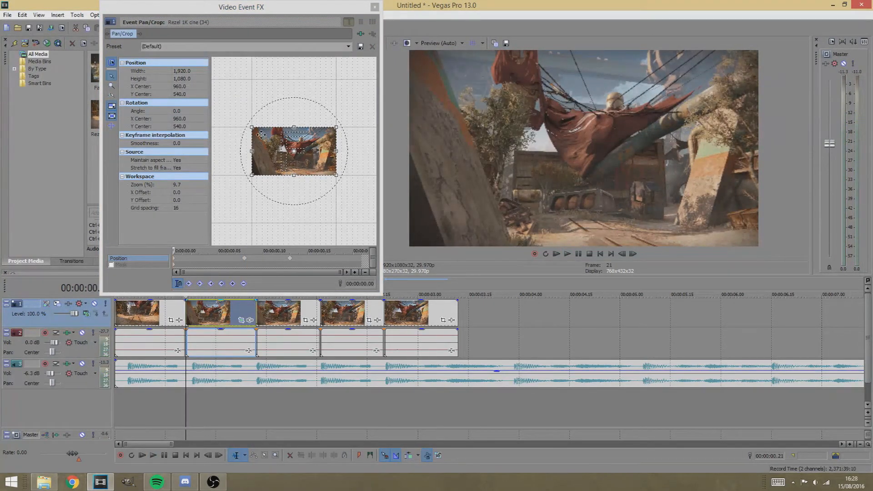
click(375, 6)
- Trim the end of the music track back to the end of the last video segment
scroll(229, 368, down, 2)
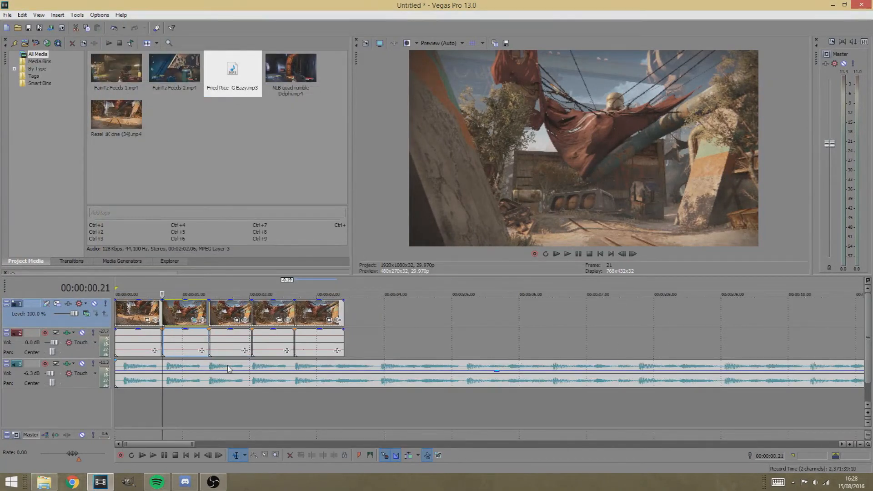
scroll(229, 369, down, 6)
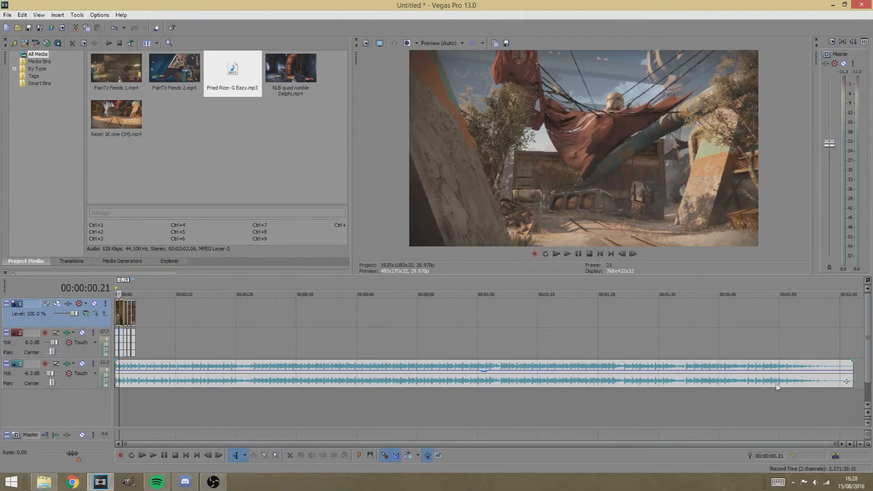
drag(854, 366, 137, 361)
click(124, 392)
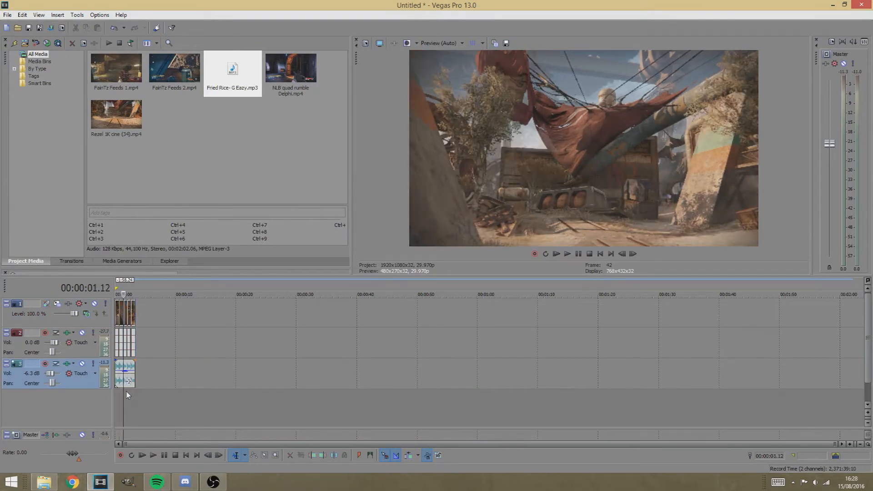
scroll(126, 392, up, 6)
click(8, 14)
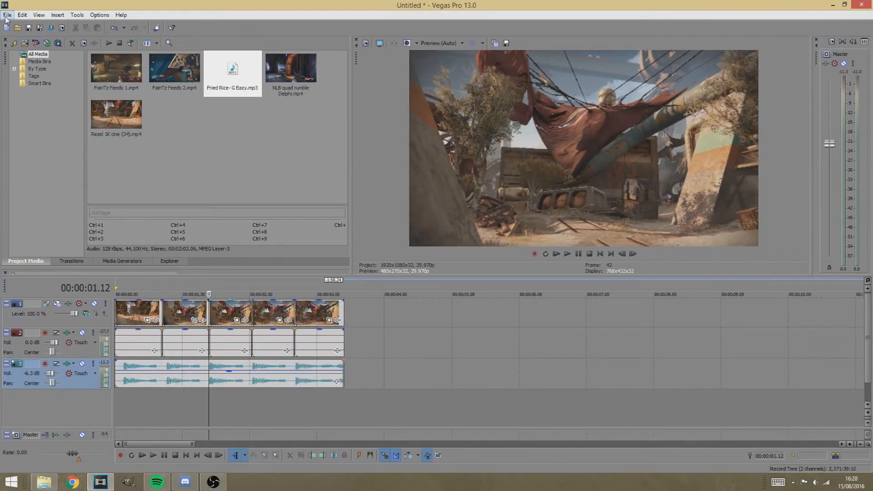
mouse_move(56, 111)
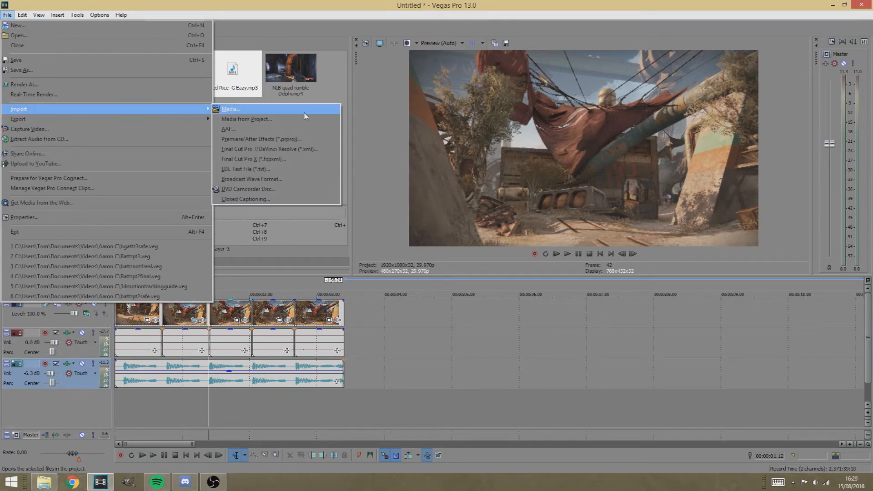
click(364, 329)
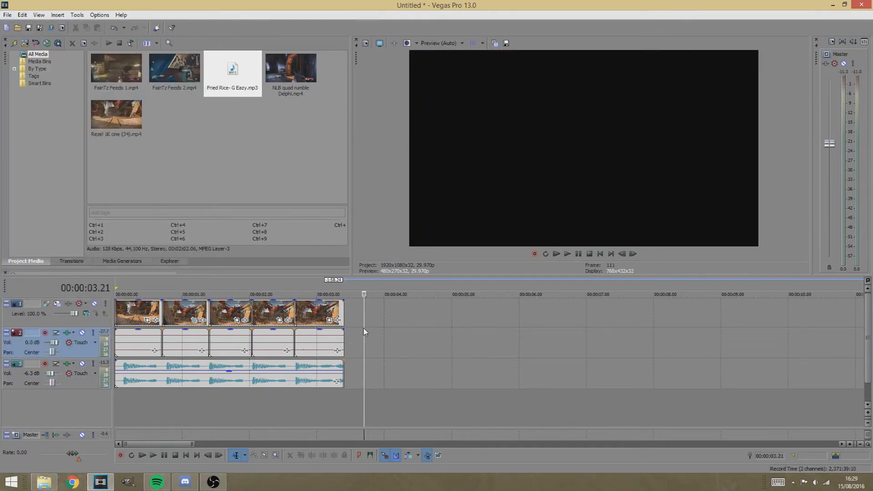
click(146, 406)
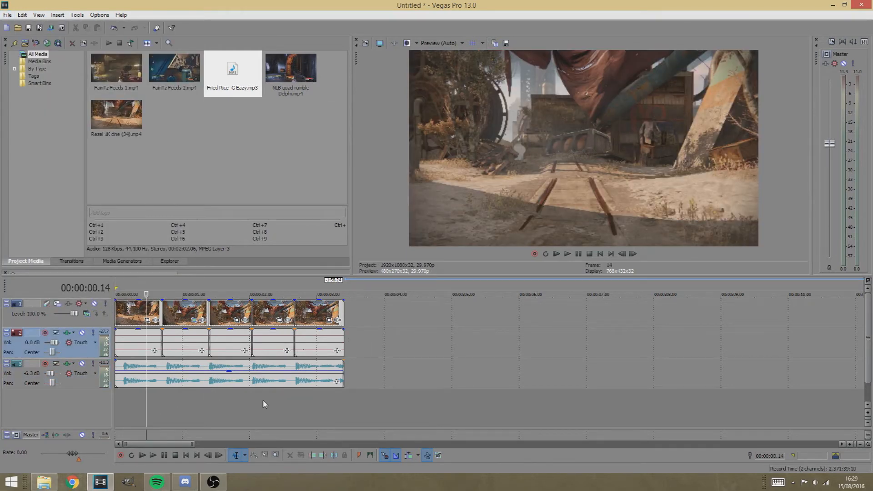
- Switch to the Time Stretch/Compress Tool, try stretching the last video segment and return its end to the end of the music
click(245, 456)
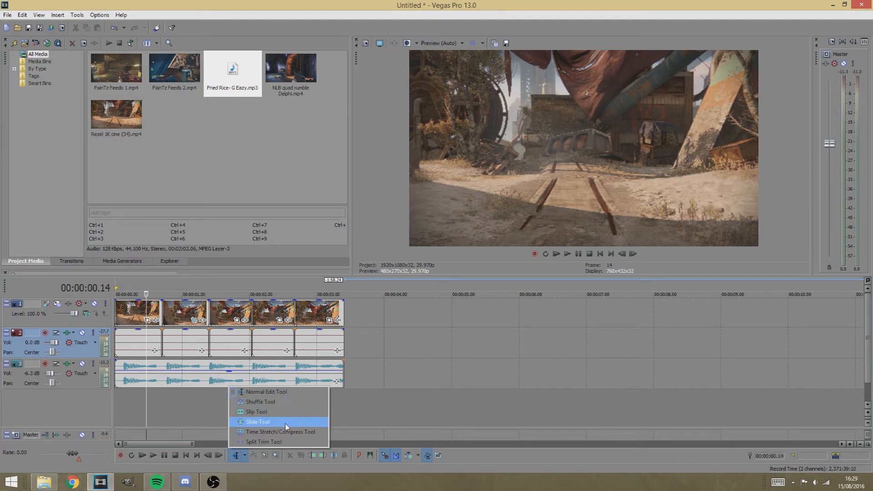
click(293, 433)
click(323, 313)
drag(341, 313, 491, 313)
drag(613, 319, 342, 321)
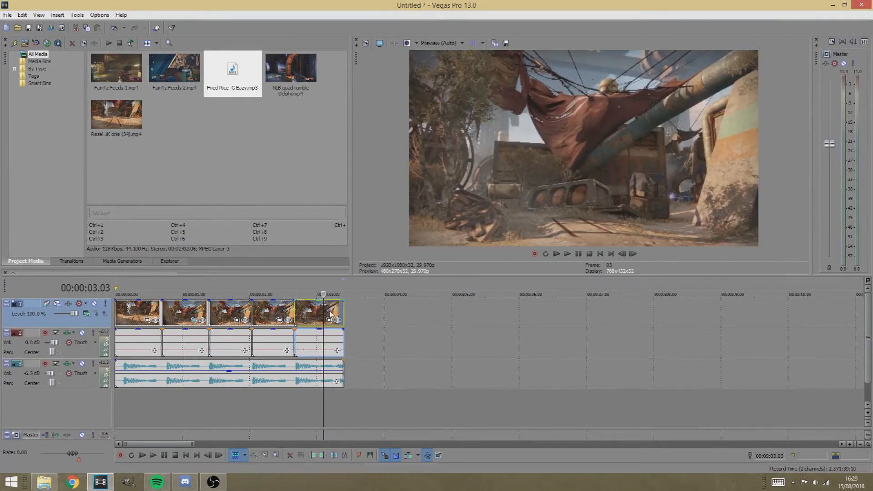
right_click(331, 314)
mouse_move(360, 377)
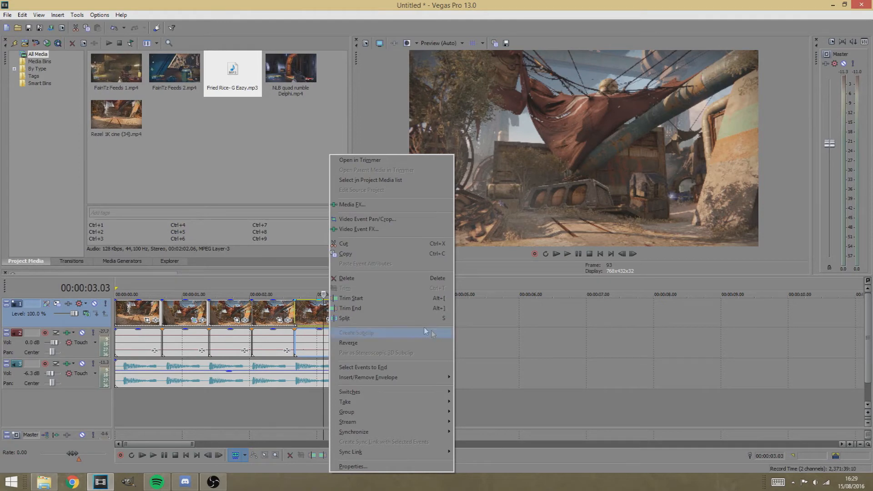
click(478, 357)
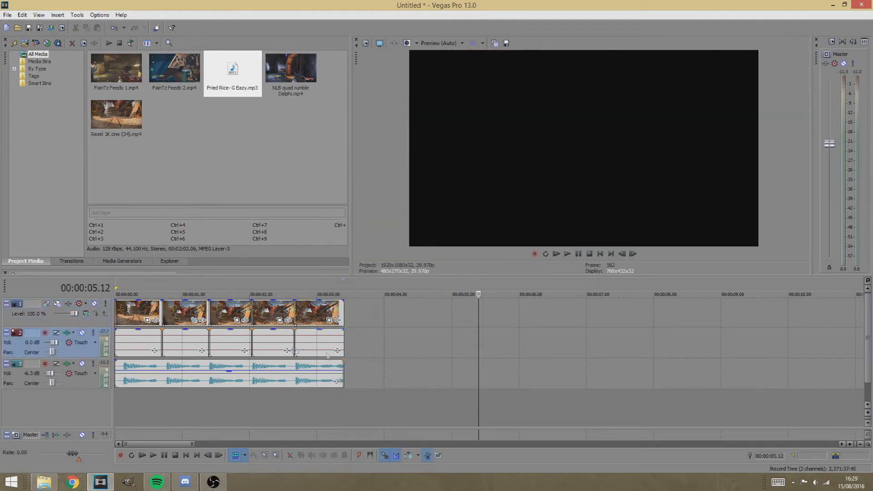
- Remove the second segment's audio from its group, pull it clear of the other clips and delete it
click(138, 311)
click(153, 346)
click(183, 348)
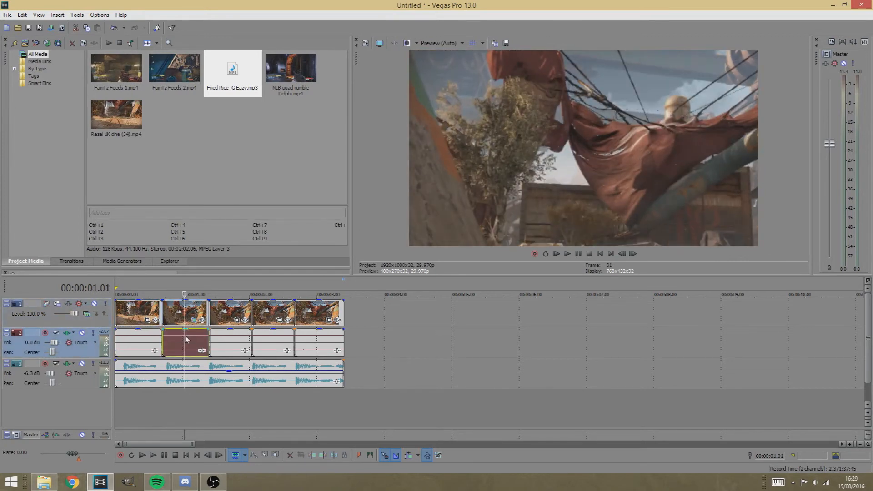
right_click(182, 351)
mouse_move(222, 278)
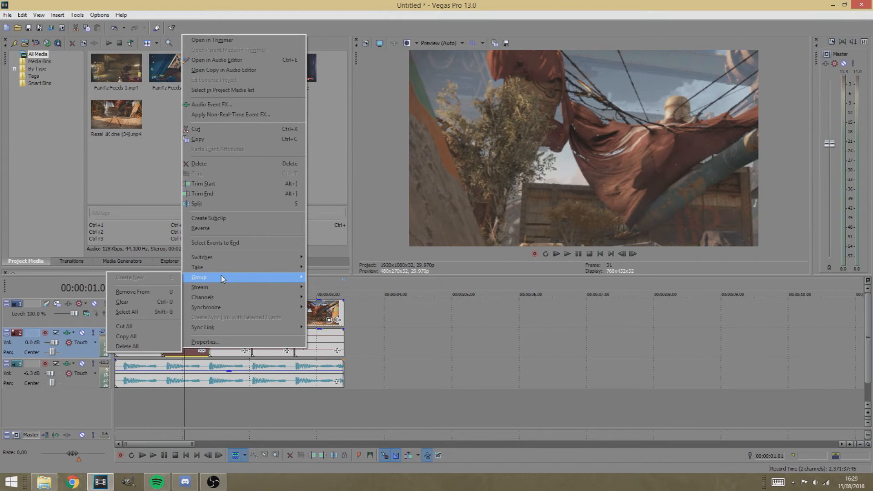
click(156, 293)
drag(175, 339, 391, 335)
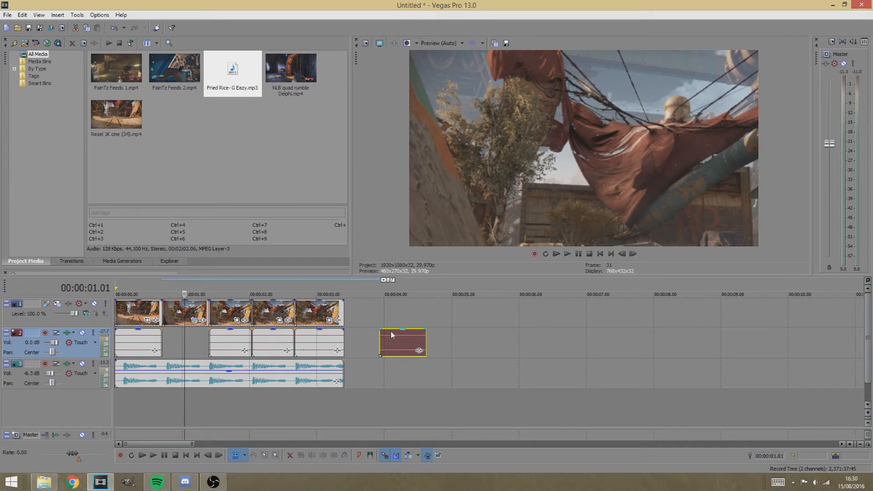
key(Delete)
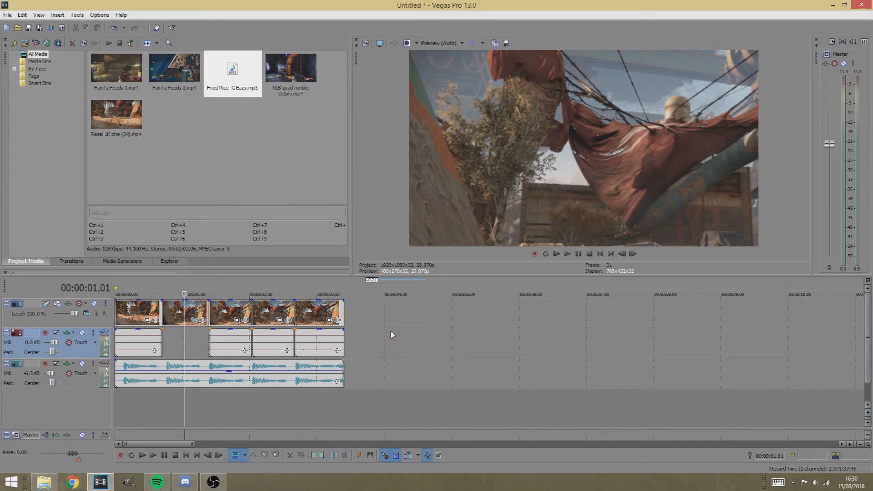
- Play back the second segment from its start at 00:00:00.21
click(161, 309)
key(space)
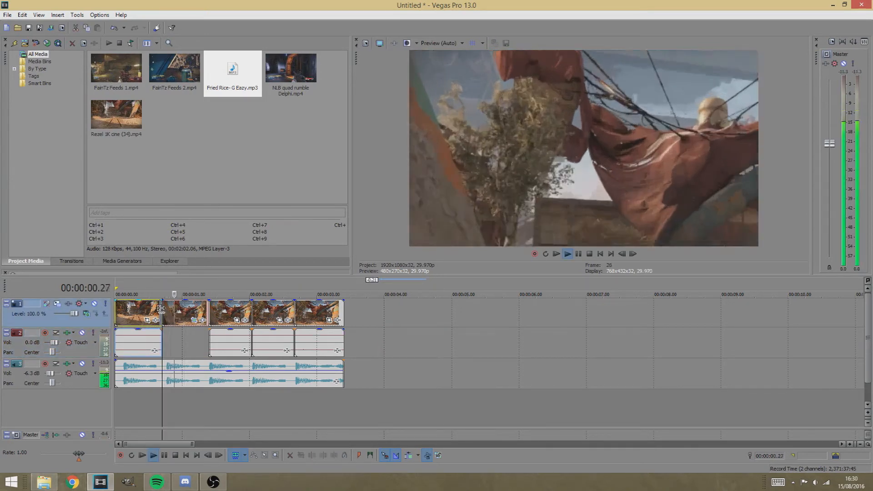
key(space)
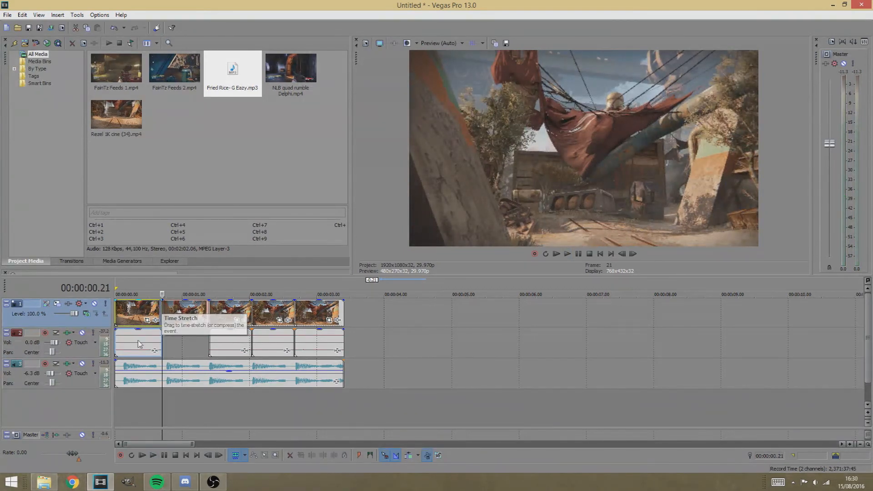
- Reopen Event Pan/Crop for the second segment, reset the zoom at 00:00:00.08 to the default frame and close the window
click(193, 320)
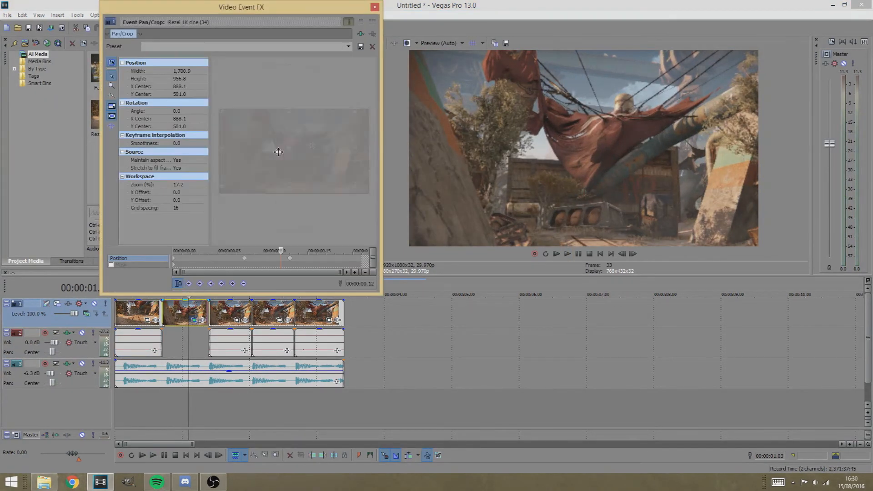
click(245, 263)
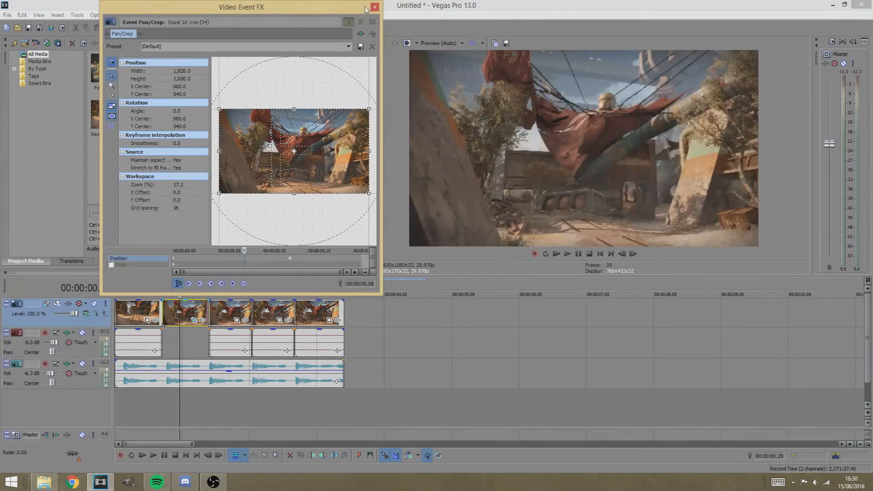
click(375, 7)
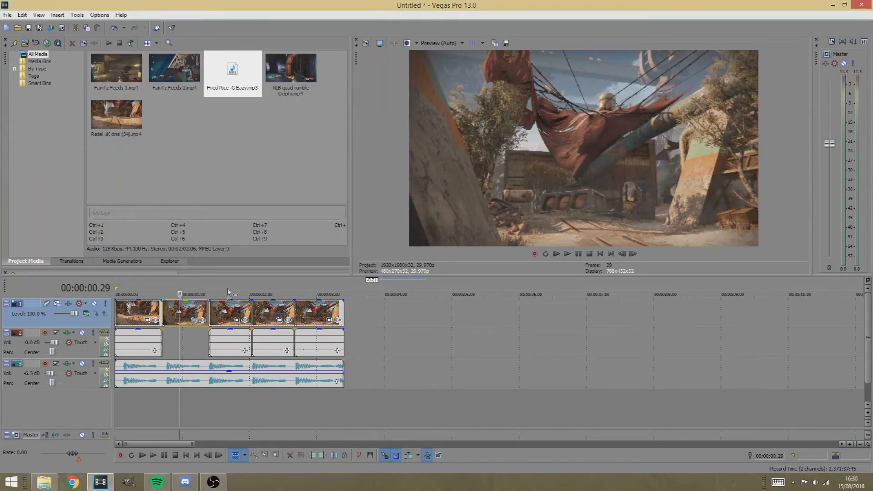
- Insert a new audio track below the music and a new video track above the clips, returning the cursor to the start
click(164, 351)
click(129, 393)
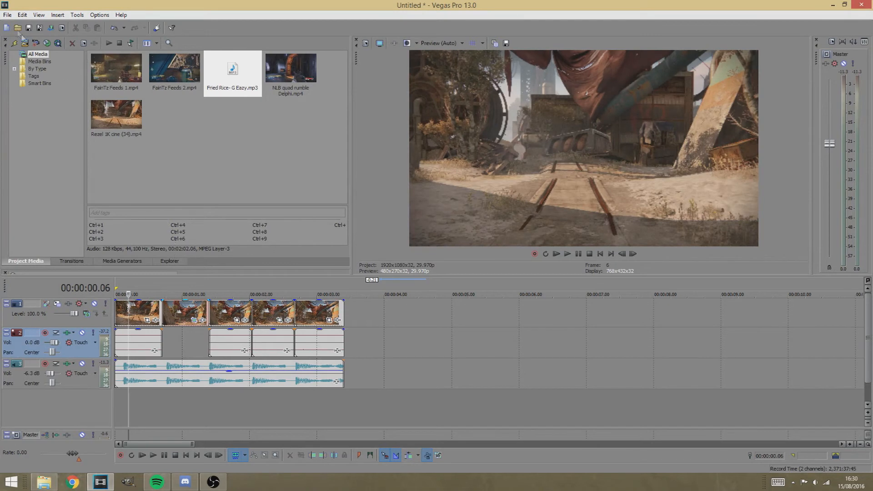
click(58, 15)
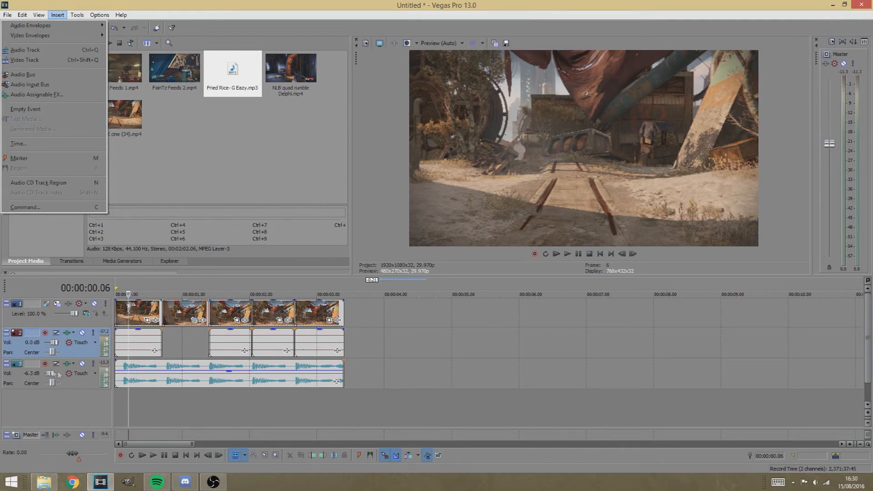
right_click(94, 400)
click(124, 415)
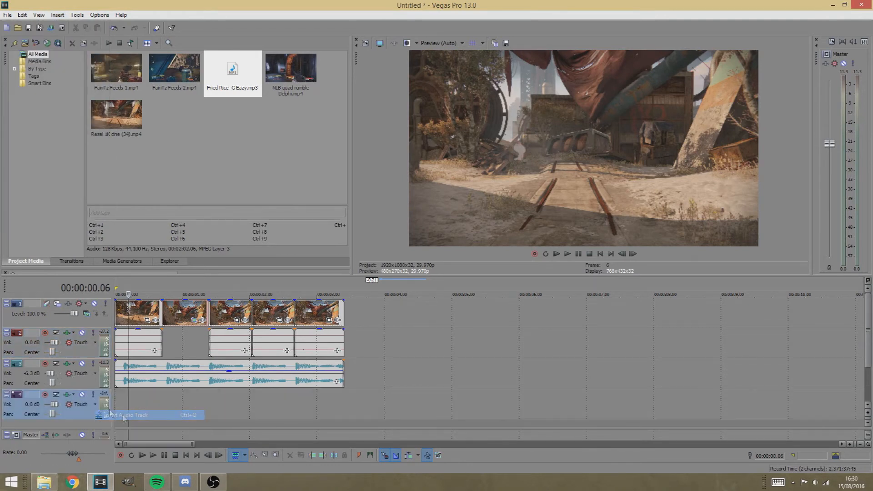
right_click(80, 320)
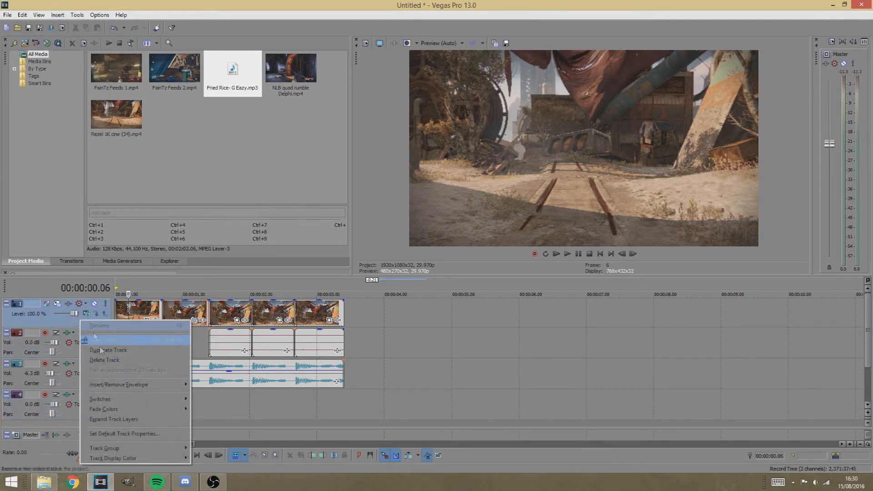
click(105, 338)
click(118, 320)
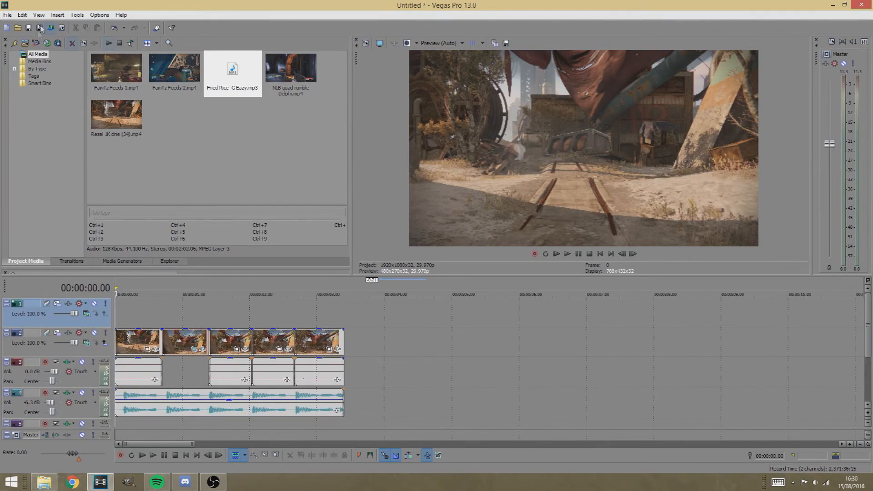
click(77, 14)
mouse_move(60, 15)
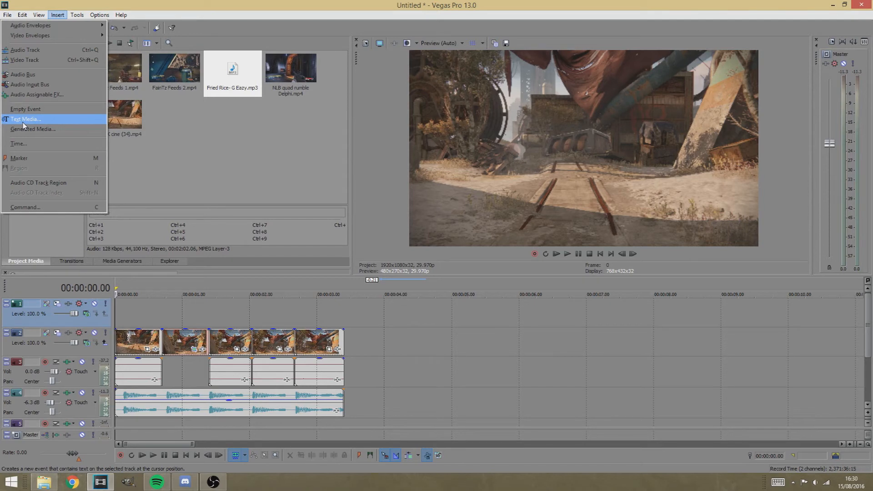
click(39, 15)
click(8, 15)
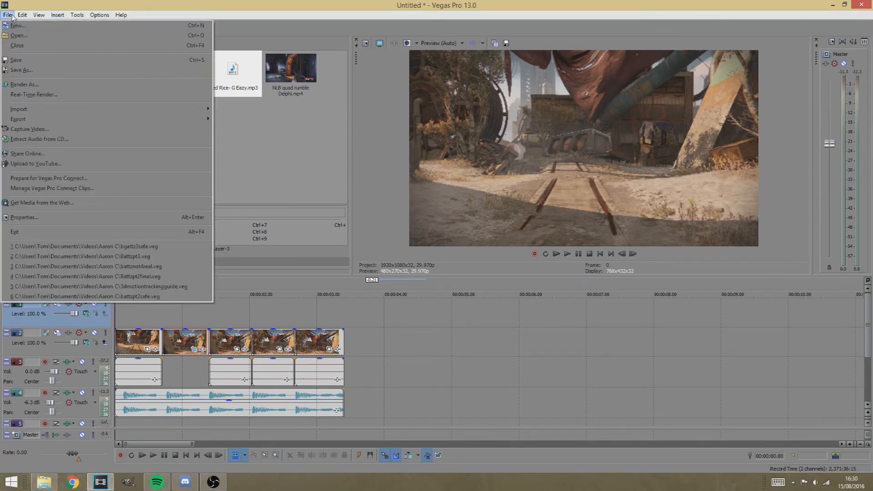
mouse_move(21, 16)
click(315, 117)
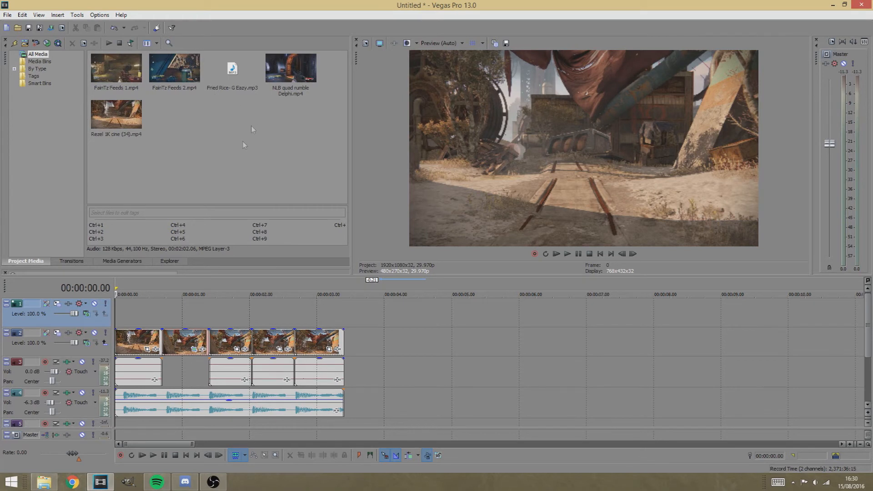
- Apply the default Star Wipe transition between the second and third video segments, play it back and close its settings window
click(87, 264)
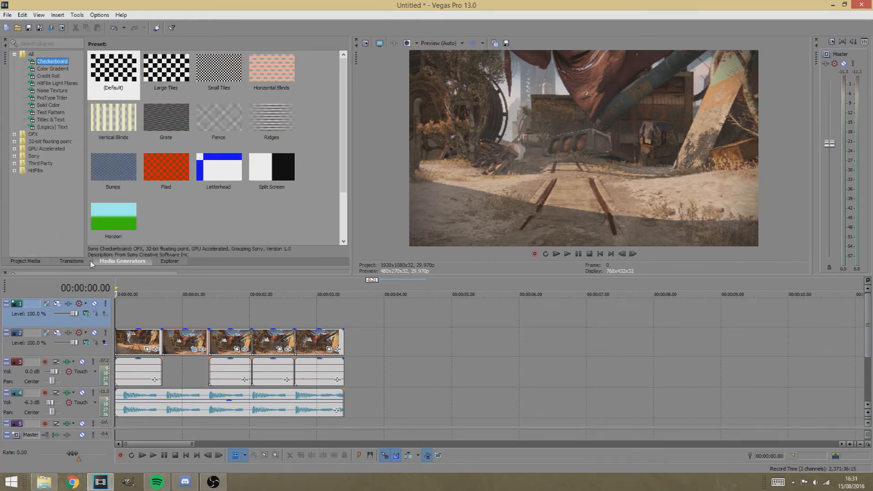
drag(91, 268, 146, 257)
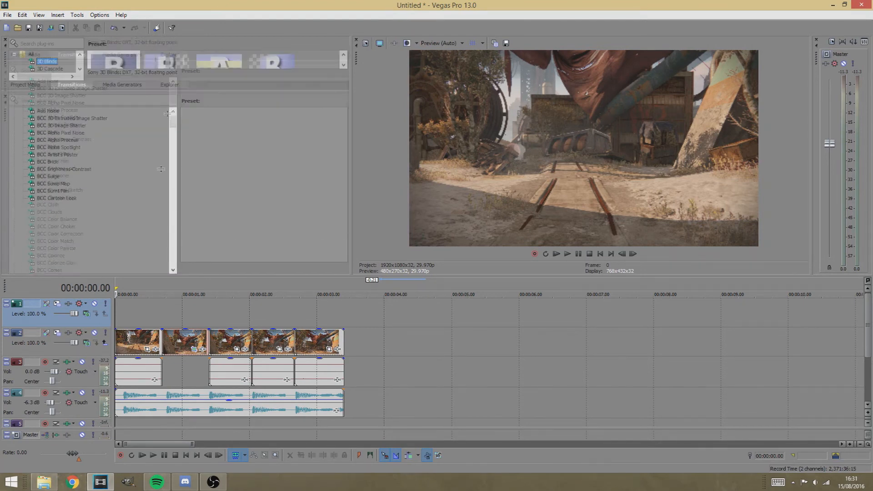
click(52, 142)
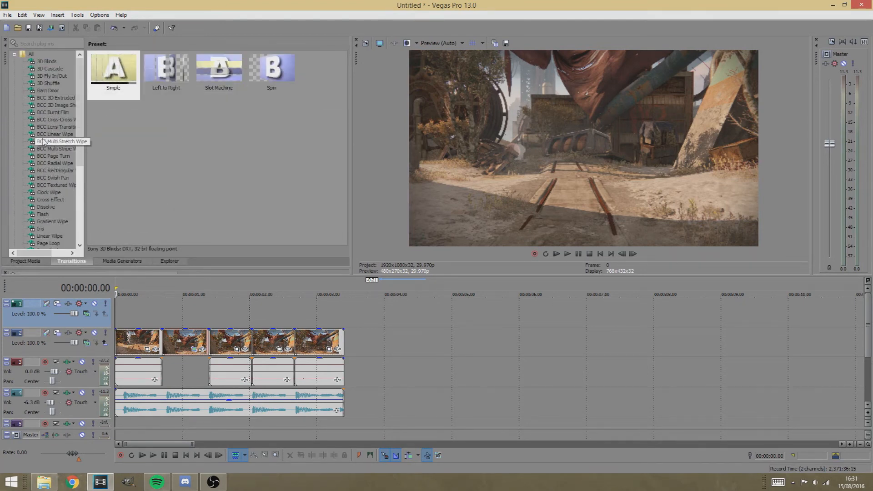
scroll(41, 174, down, 6)
click(40, 174)
drag(114, 73, 211, 356)
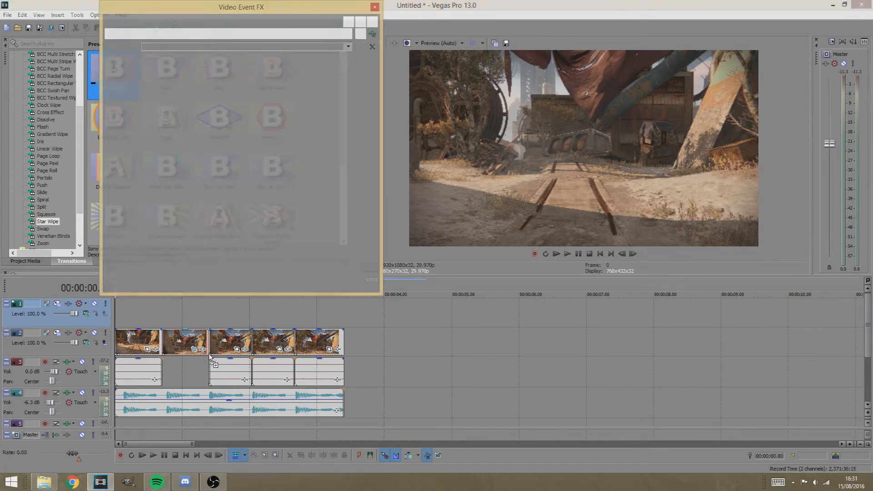
click(181, 371)
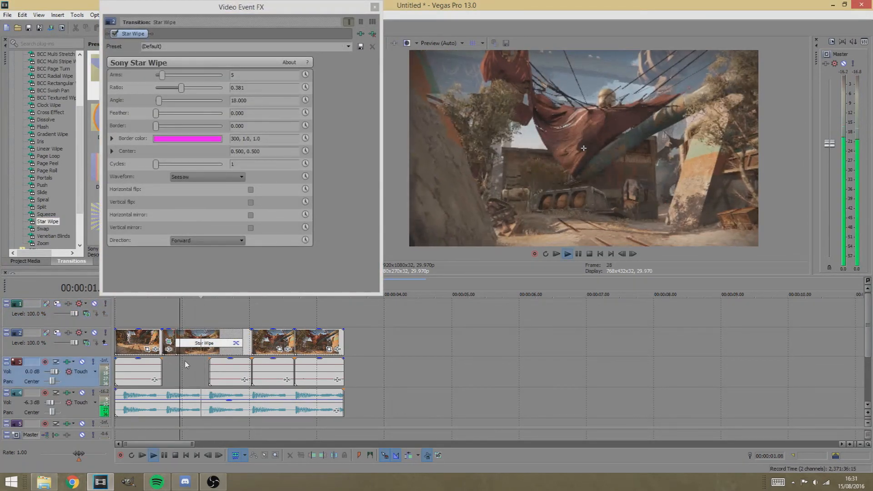
click(374, 6)
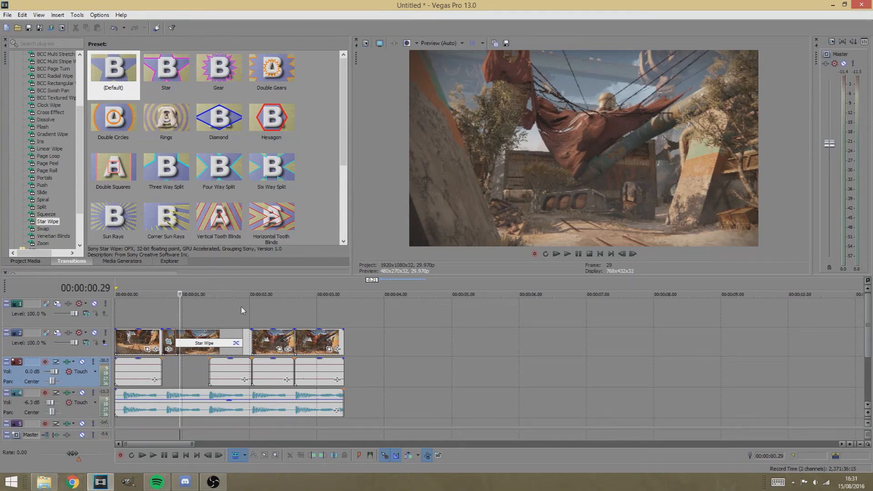
- Try out loop region selections on the timeline, ending with the whole montage from 00:00:00.00 to 00:00:03.12 selected
click(164, 321)
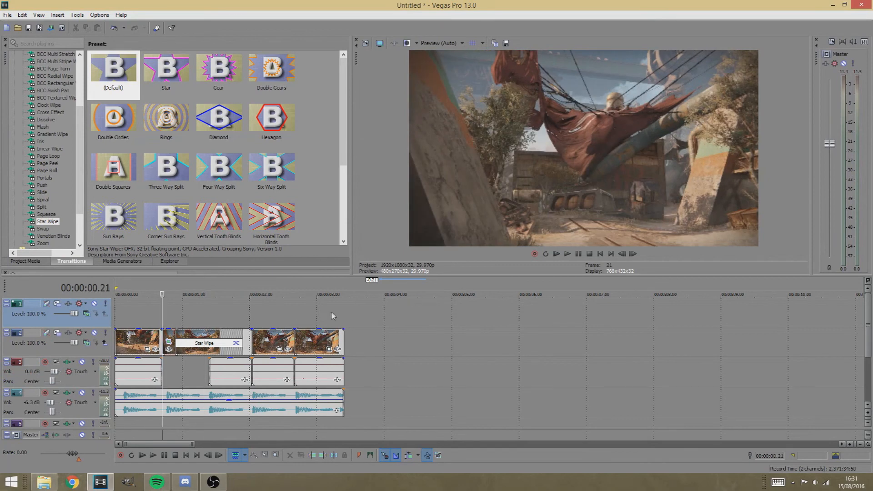
drag(345, 314, 115, 316)
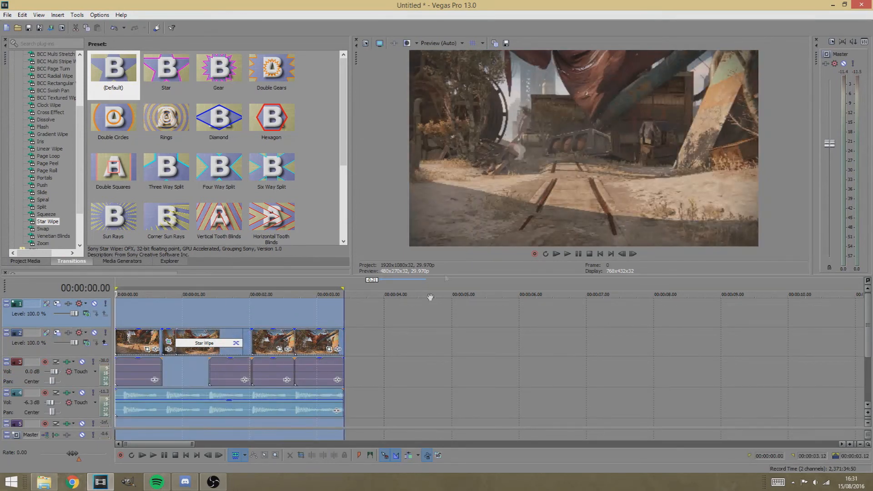
click(418, 327)
drag(717, 342, 557, 337)
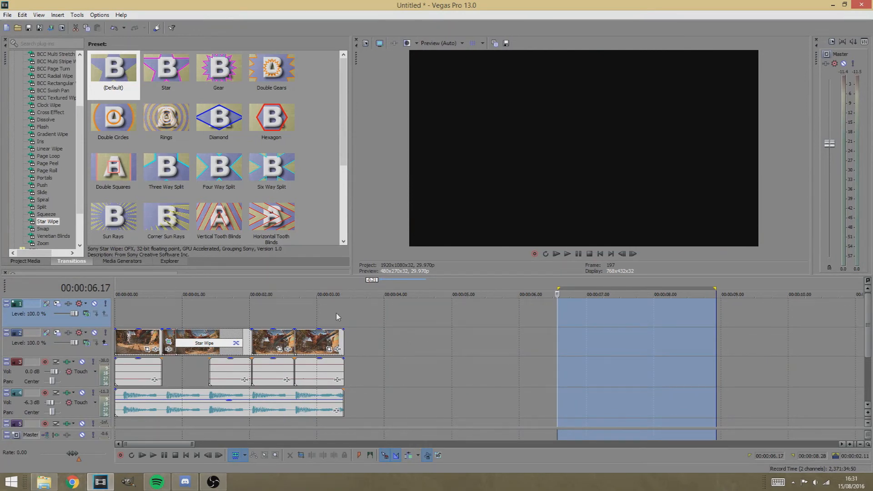
double_click(130, 315)
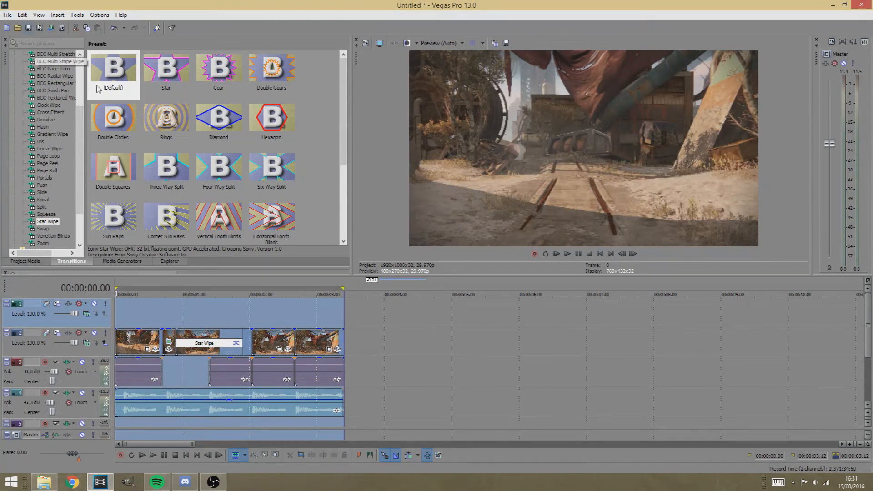
- Open Render As, move the dialog aside and go to the 8 Mbps HD 1080-30p Video template under Windows Media Video V11
click(54, 28)
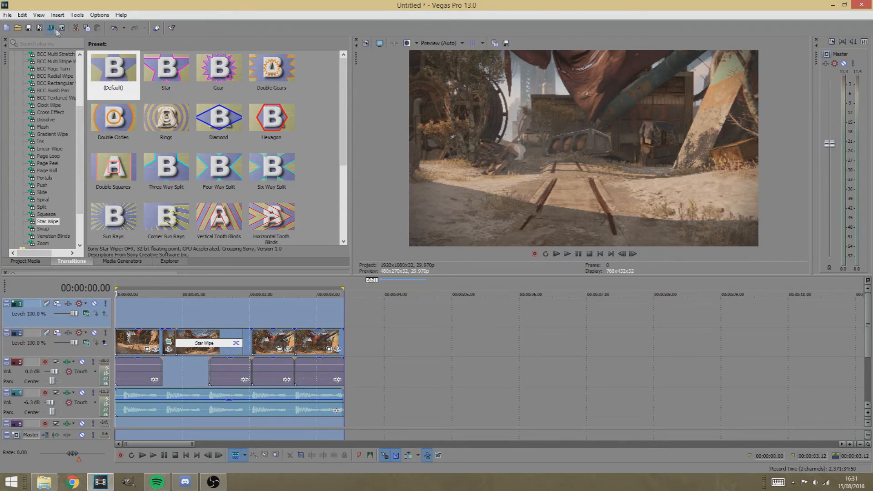
click(52, 28)
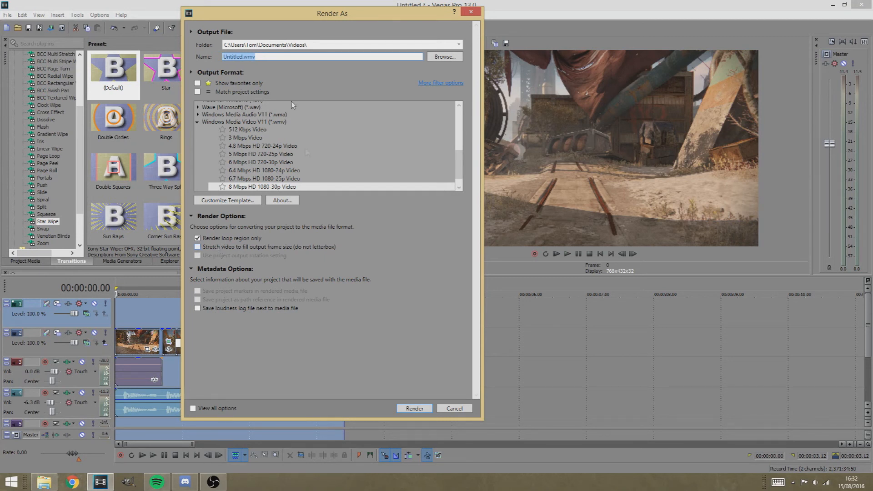
drag(423, 14, 592, 22)
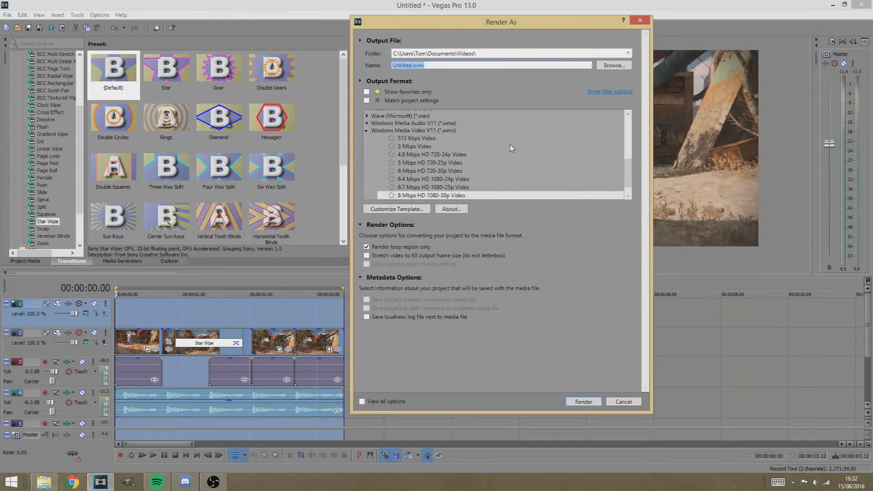
drag(629, 168, 371, 152)
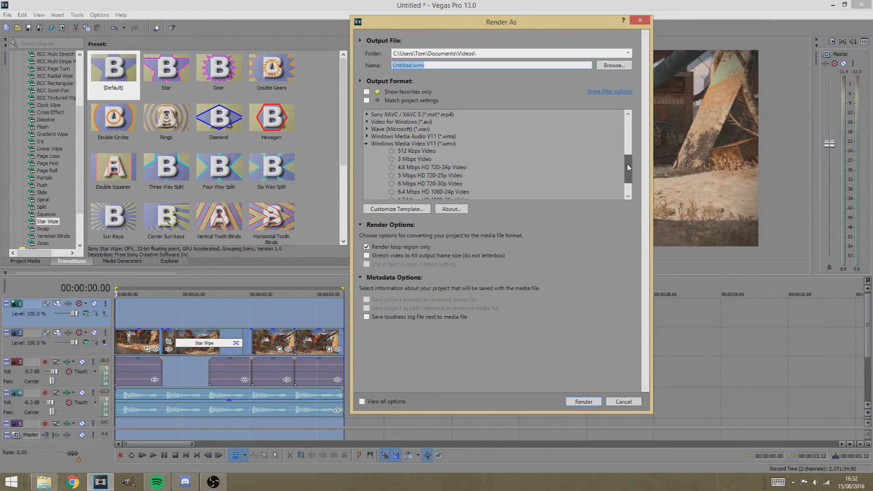
drag(628, 165, 614, 222)
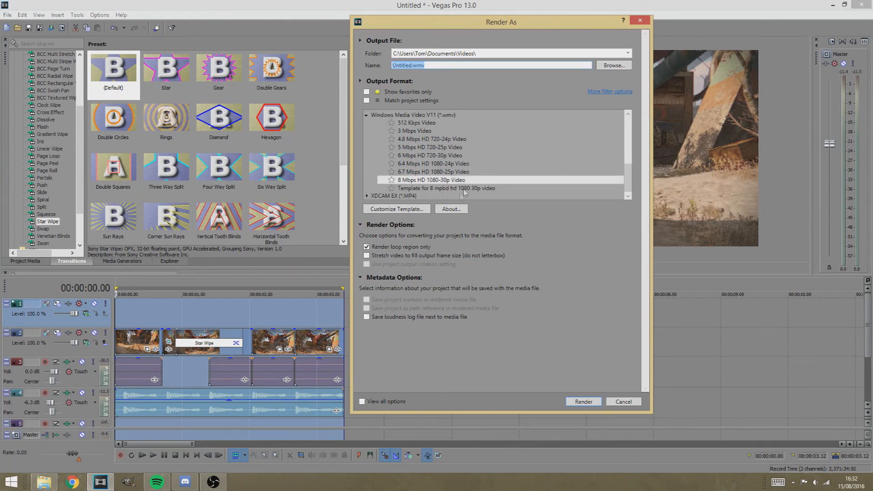
drag(627, 177, 597, 187)
- Name the output file Sony Vegasz, render the loop region and open the rendered video
text(Sony Vegasz)
key(Return)
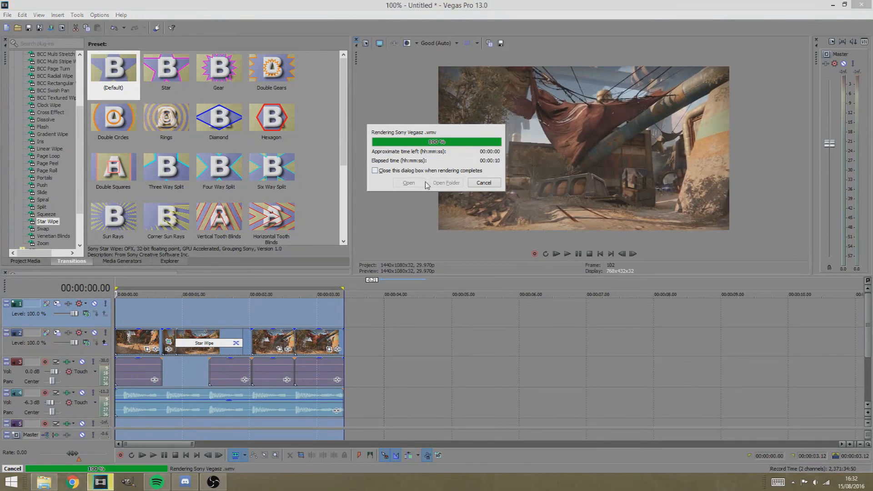
click(408, 183)
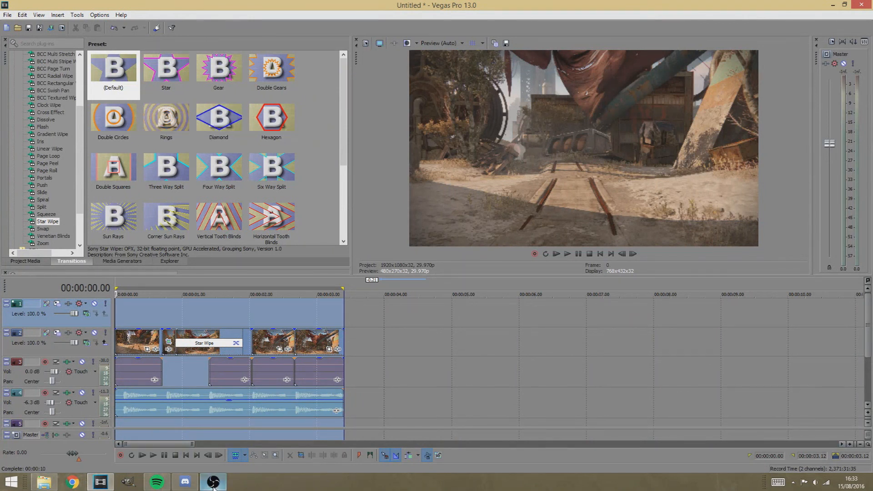
mouse_move(217, 489)
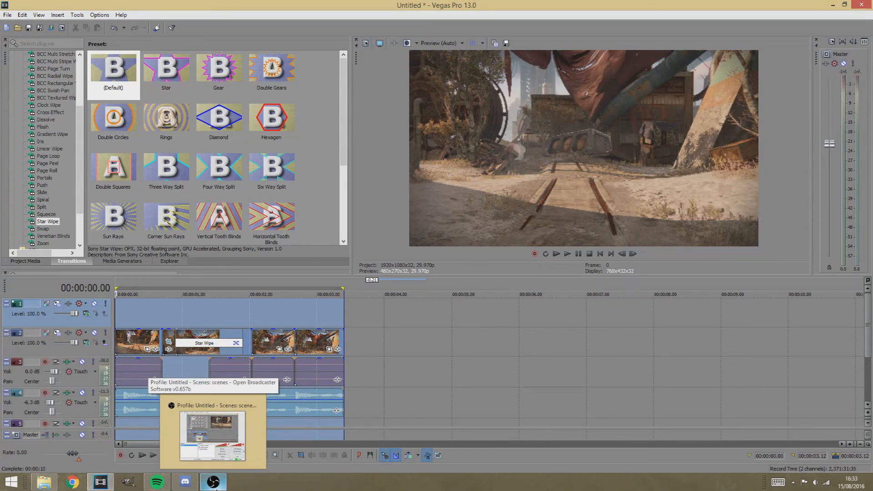
click(216, 488)
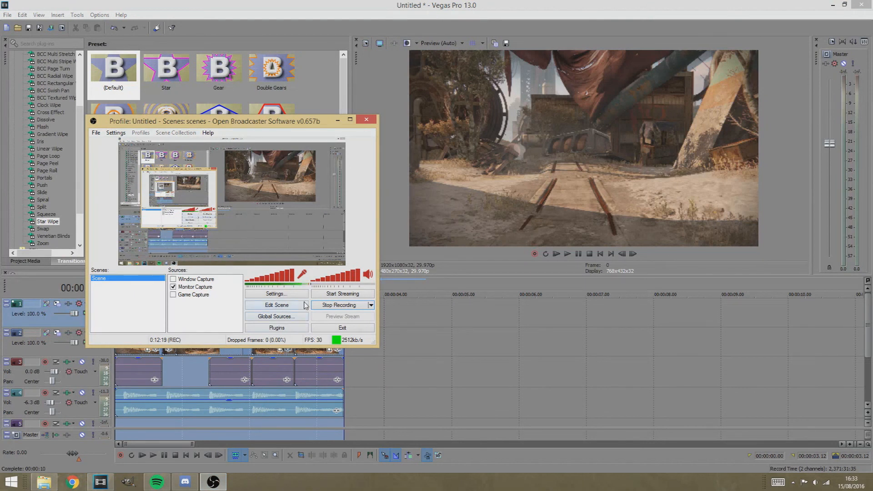